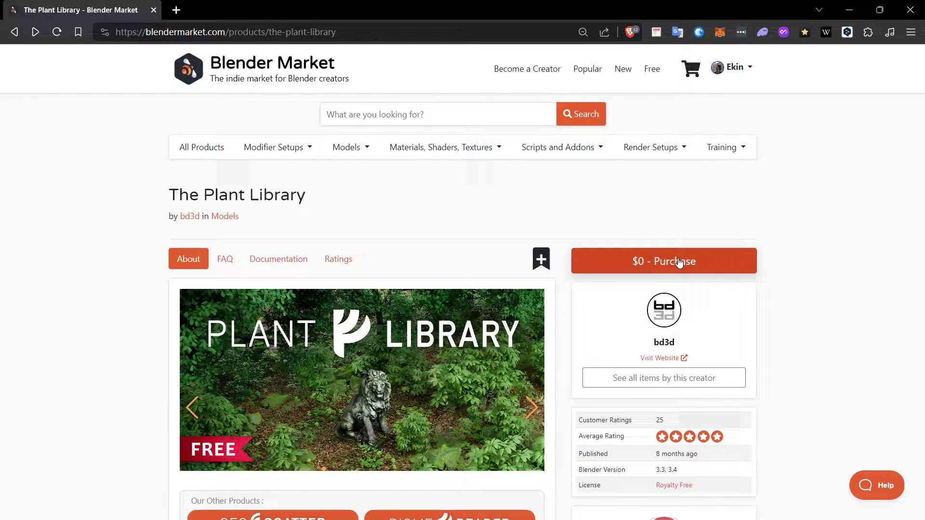
- Order The Plant Library for $0 on Blender Market through the cart and checkout
click(677, 262)
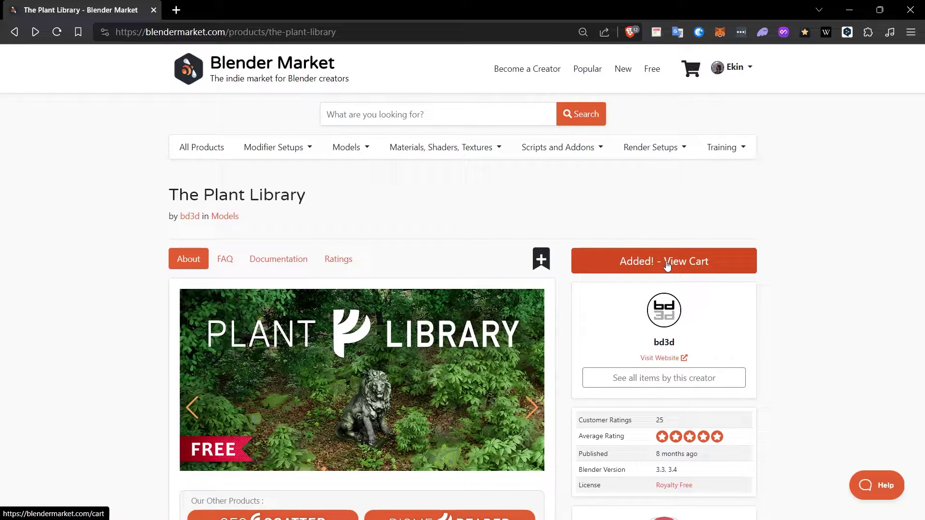
click(666, 265)
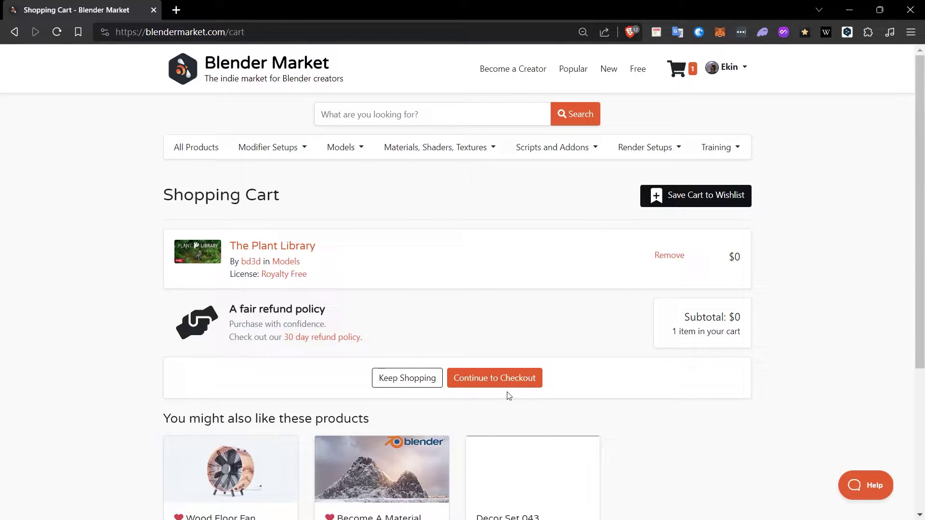
click(501, 382)
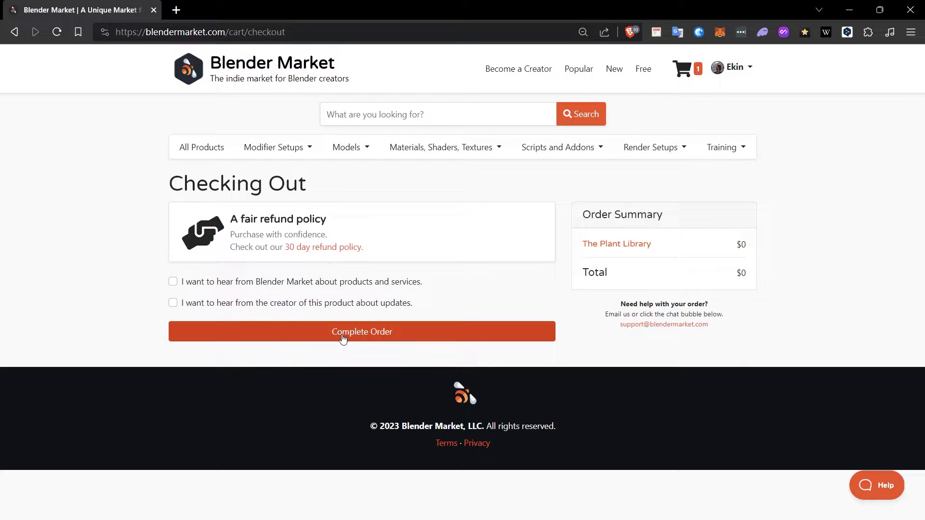
click(342, 332)
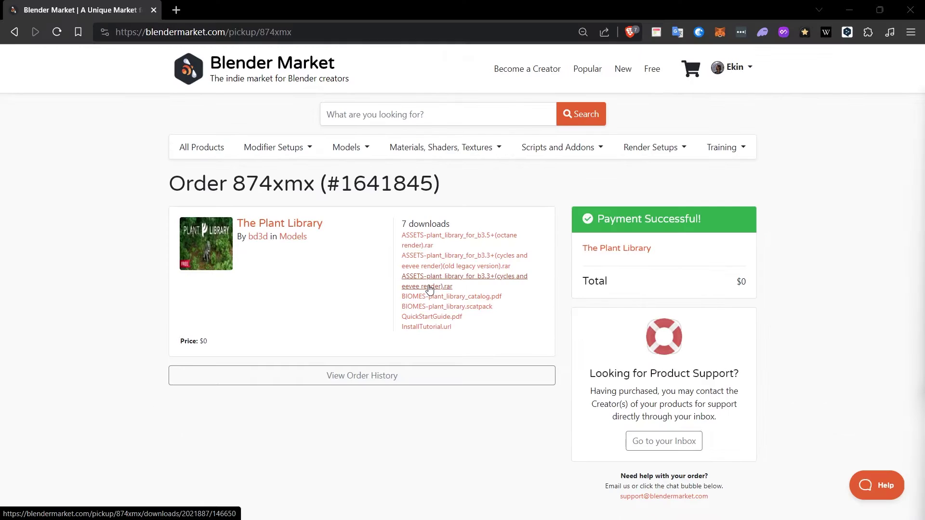
- Save the library asset archive into Desktop\plant-library and select the ASSETS archive and files below it
click(565, 307)
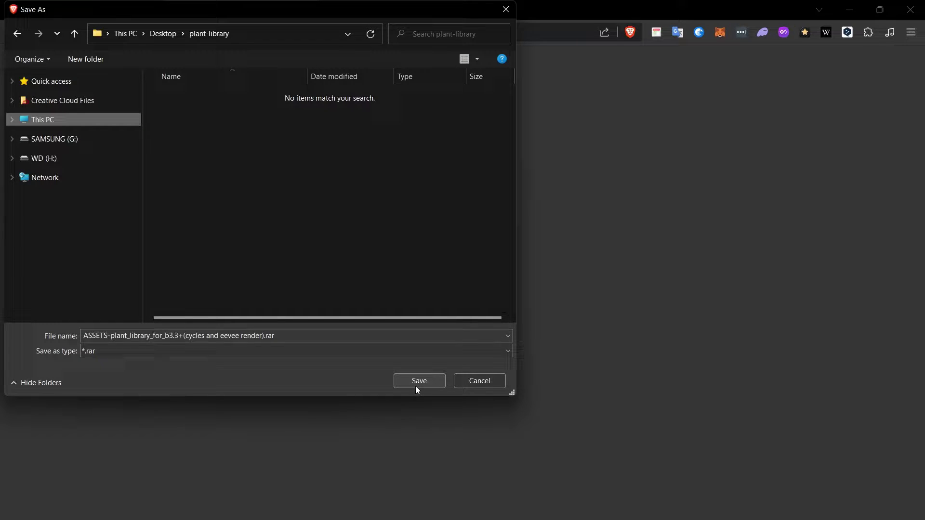
click(417, 381)
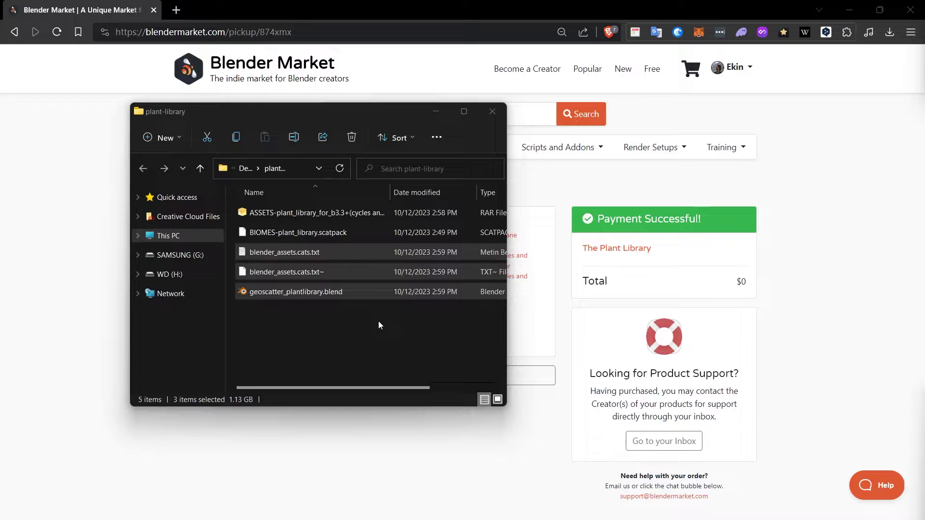
click(287, 213)
drag(364, 317, 375, 213)
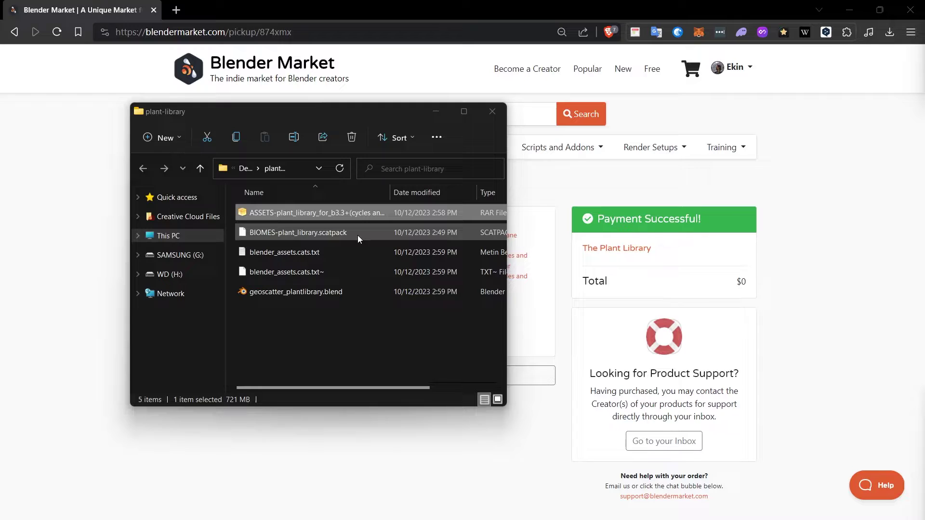
- Open geoscatter_plantlibrary.blend and orbit the view over its categorized plant rows
click(330, 292)
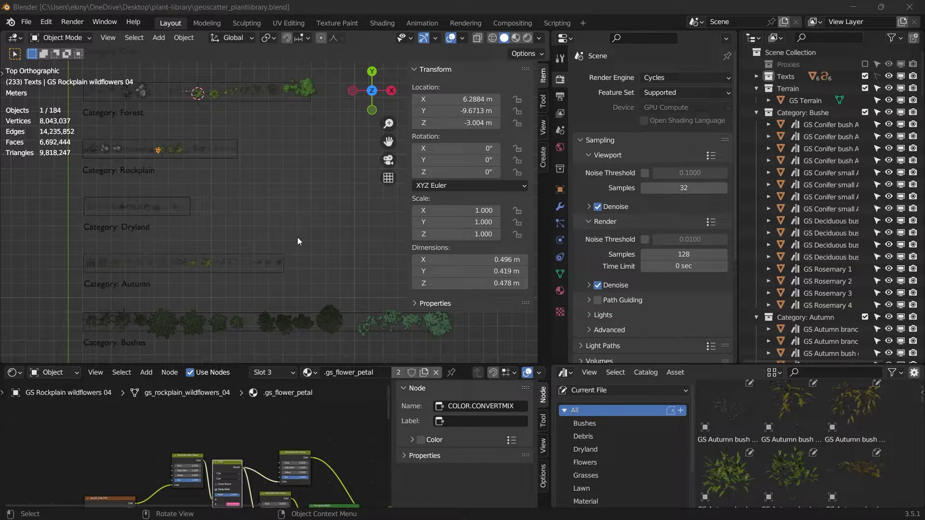
middle_drag(282, 230, 284, 142)
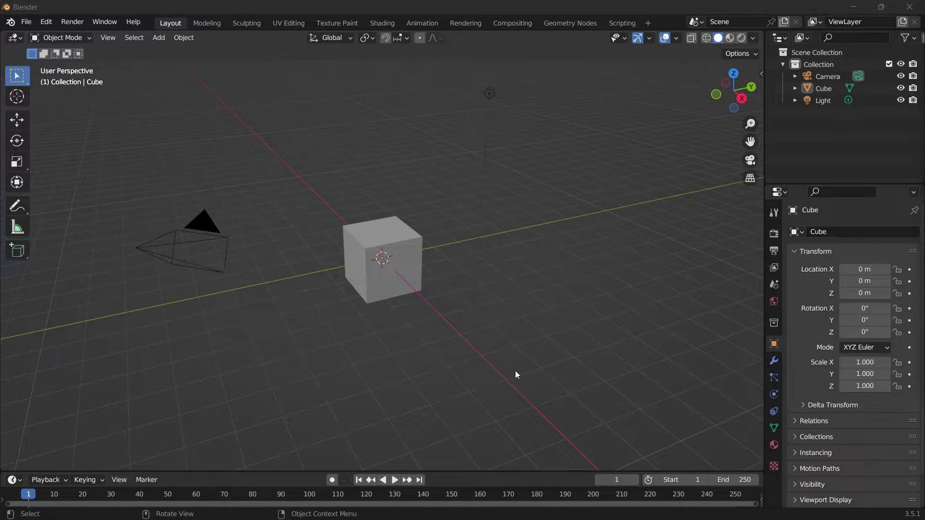
- Check the plant-library folder in File Explorer, then close that window
key(alt+Tab)
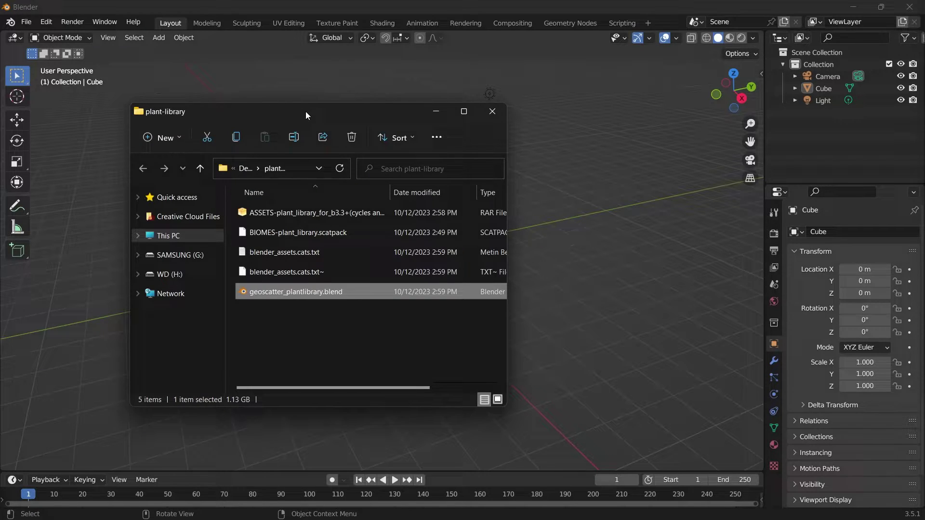
drag(305, 111, 307, 101)
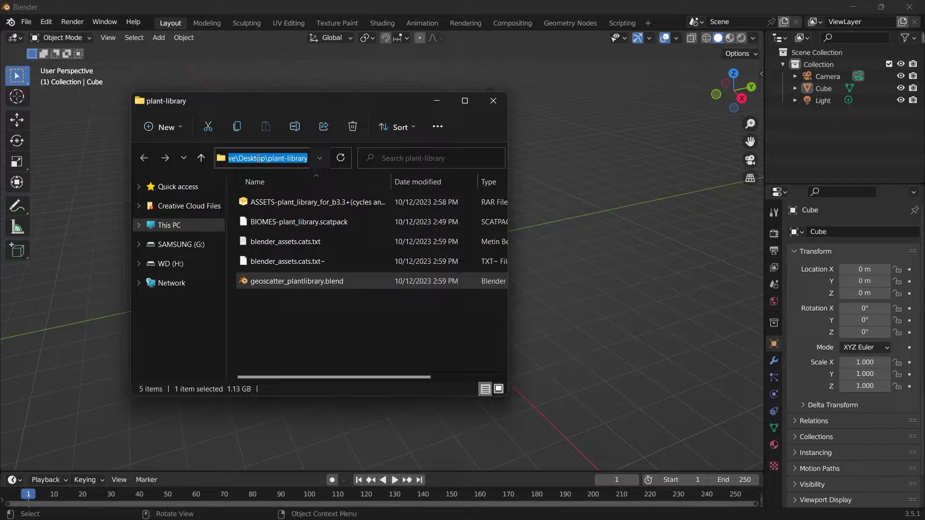
click(492, 101)
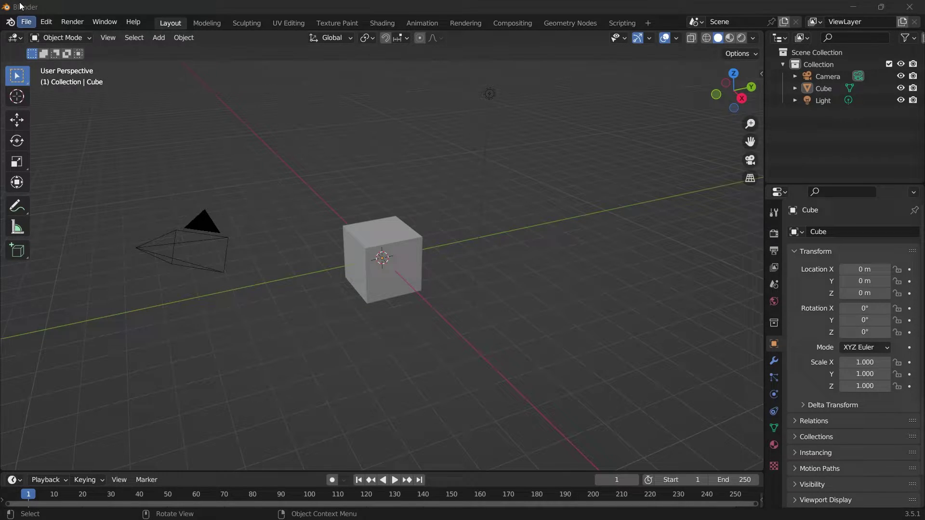
- In Preferences > File Paths, add the Desktop plant-library folder as an asset library
click(46, 22)
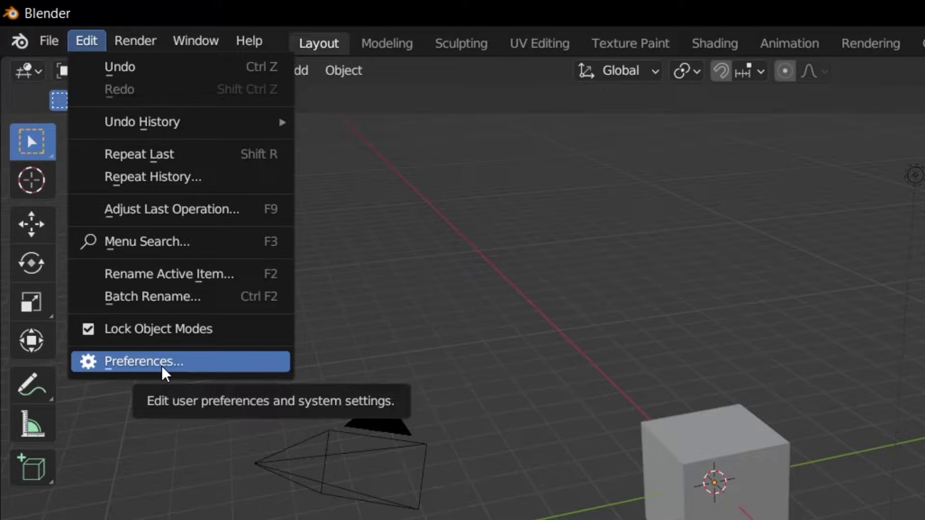
click(161, 365)
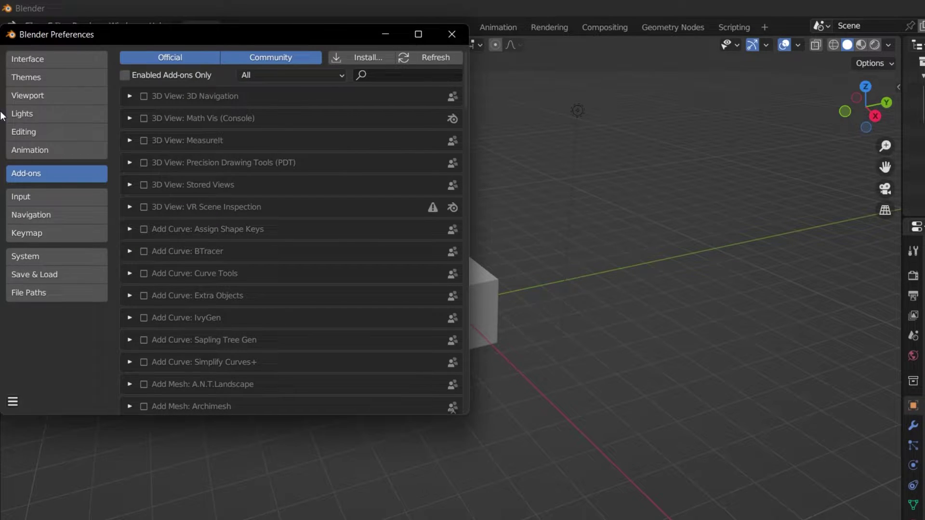
click(28, 293)
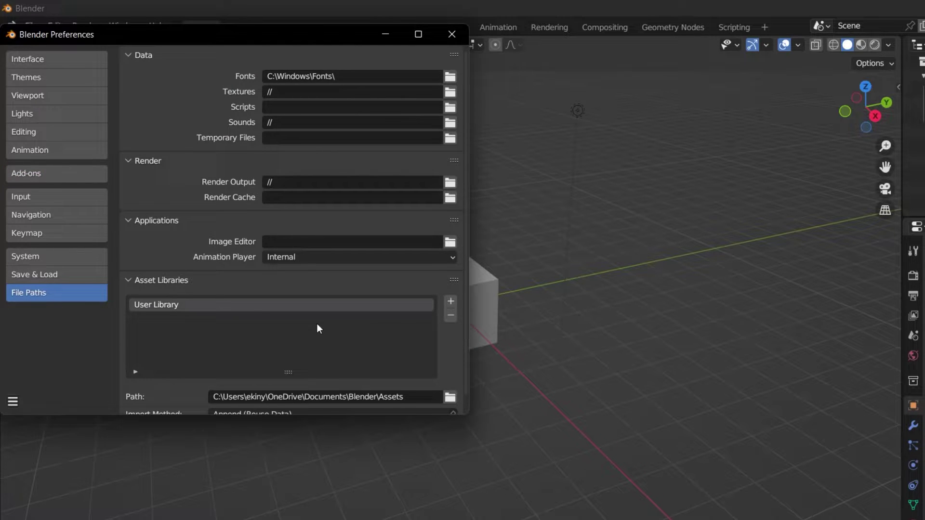
drag(471, 415, 636, 499)
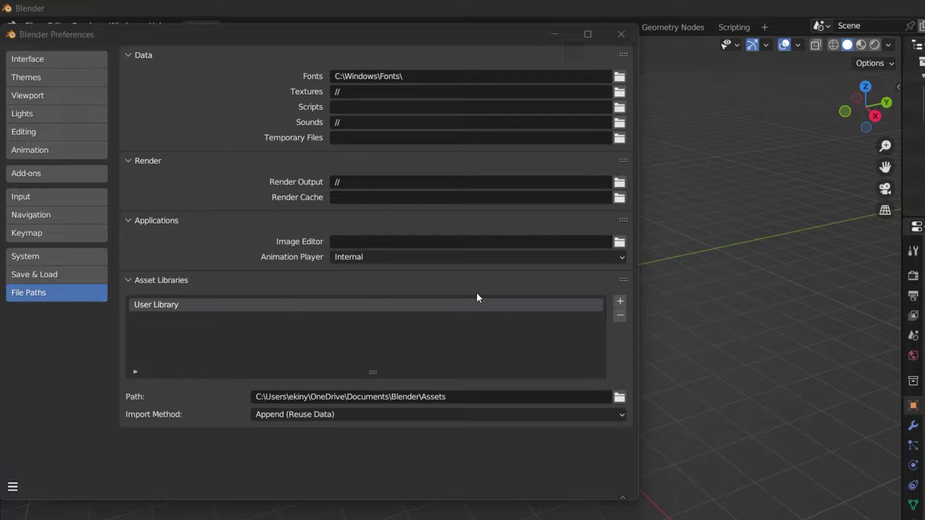
click(620, 301)
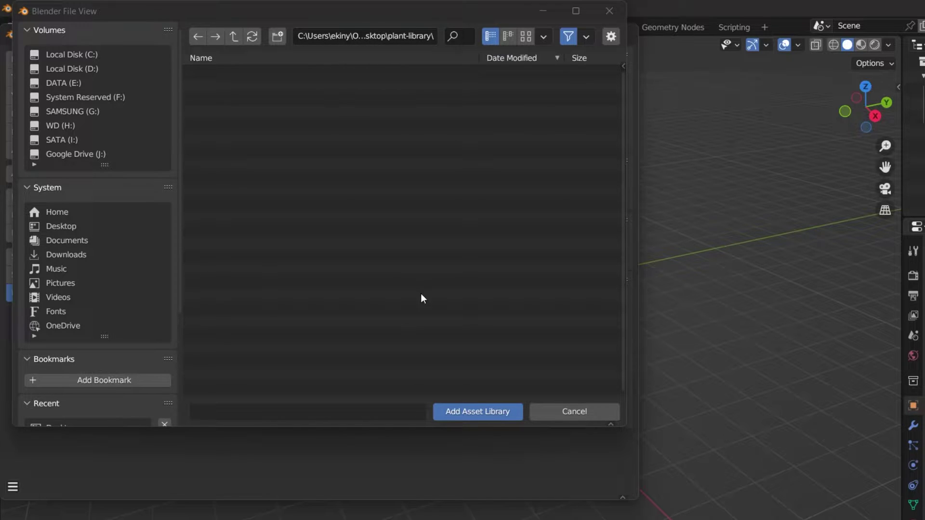
click(476, 411)
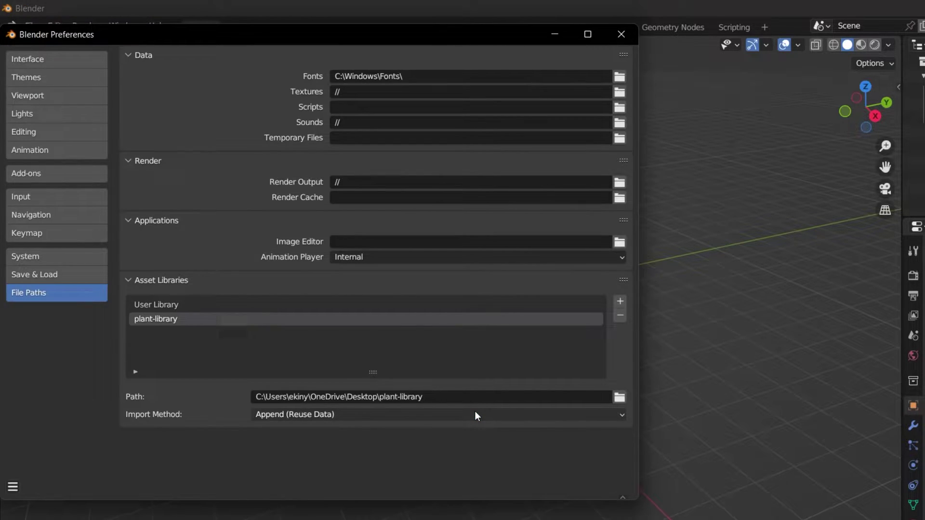
- Rename the asset library to 'Plant Library' and save the preferences
double_click(154, 319)
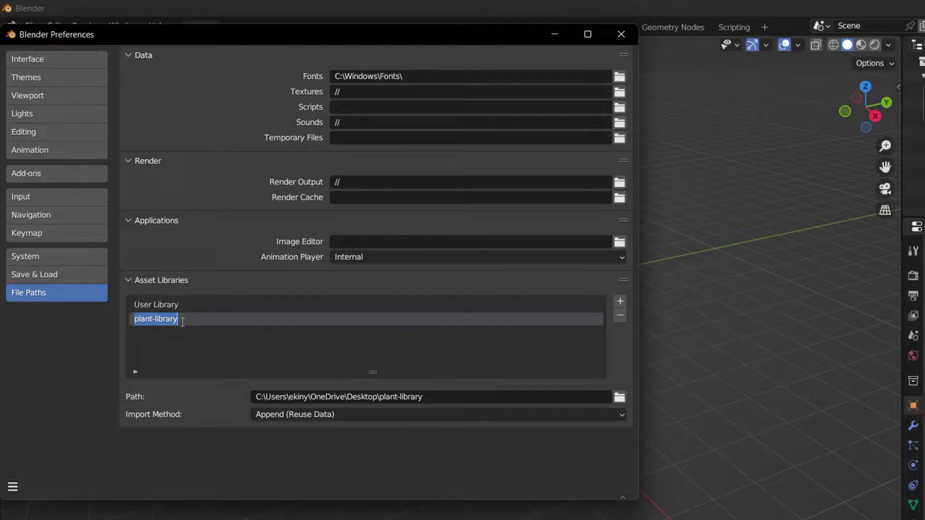
text(Plant Library)
key(Return)
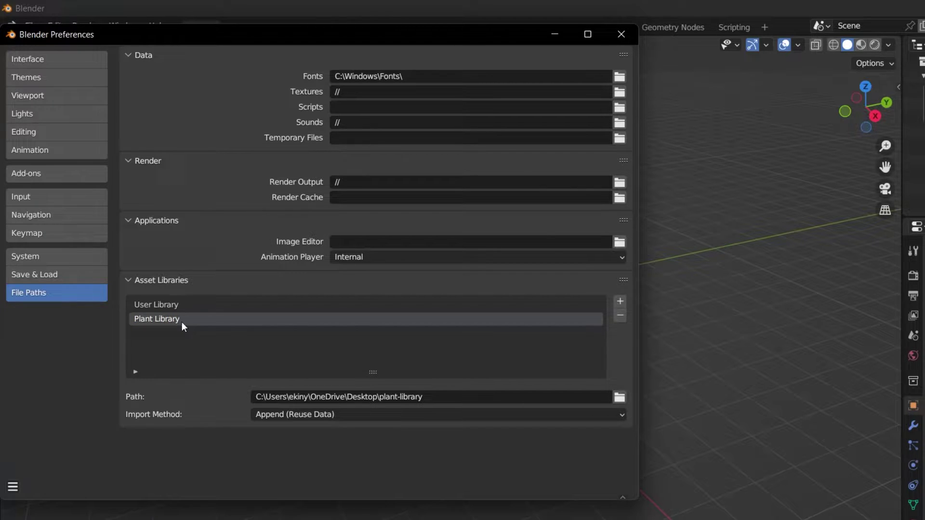
click(14, 487)
click(39, 450)
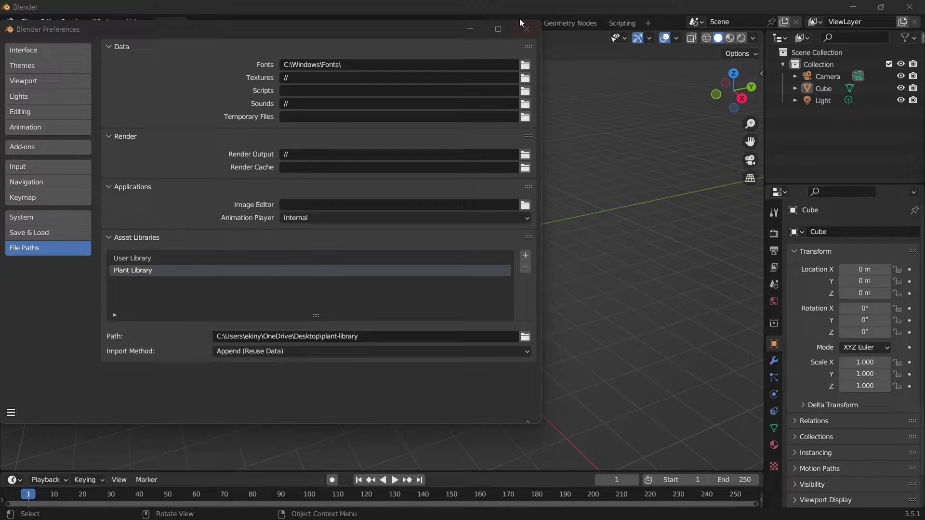
- Close preferences and turn the enlarged timeline area into an Asset Browser
click(526, 28)
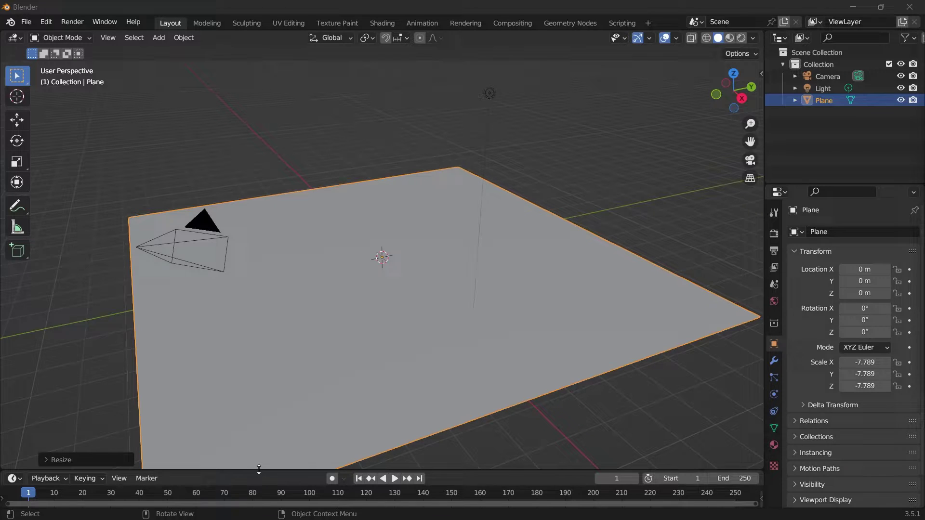
drag(259, 469, 255, 335)
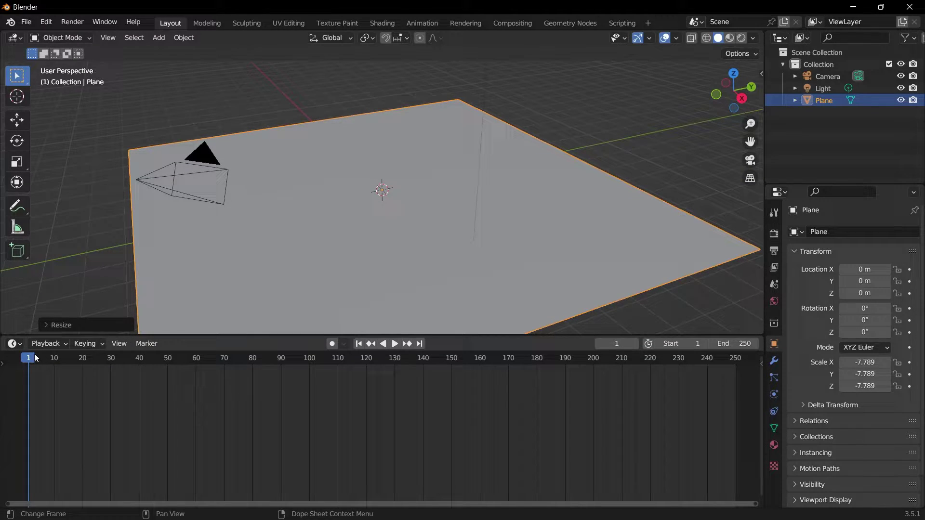
click(19, 346)
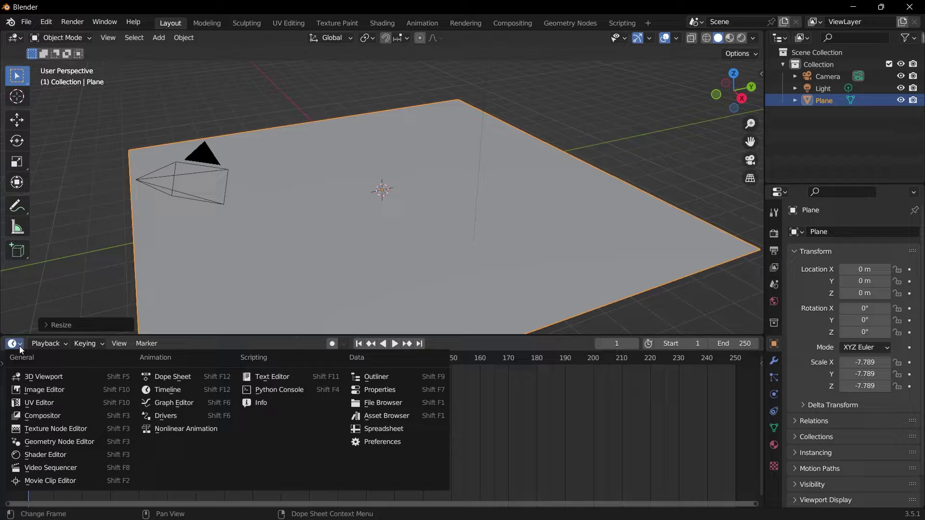
click(383, 419)
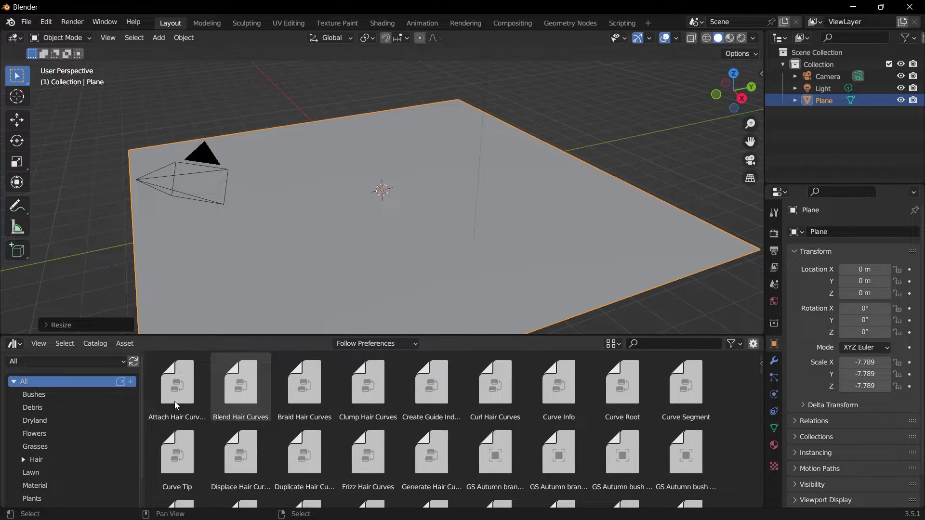
click(28, 360)
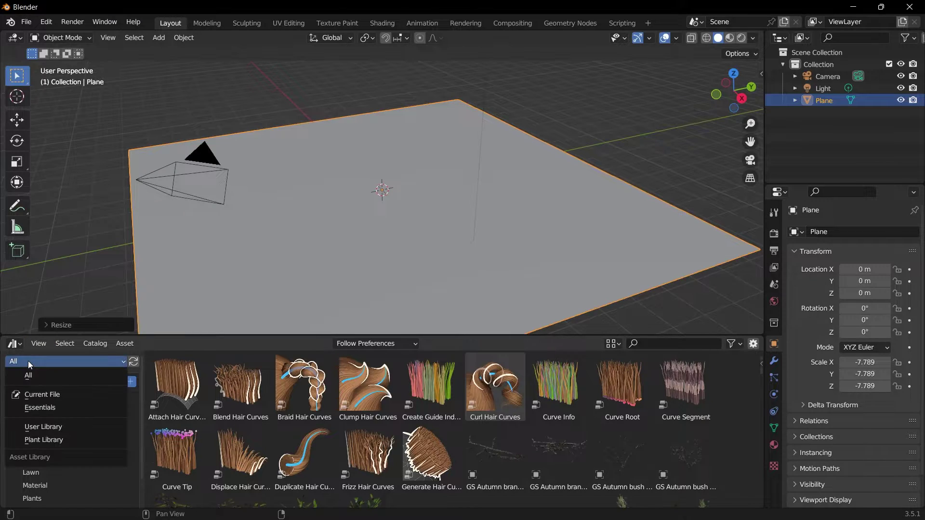
- Place GS Autumn bush fall 02 from Plant Library into the scene and maximize the browser
click(53, 439)
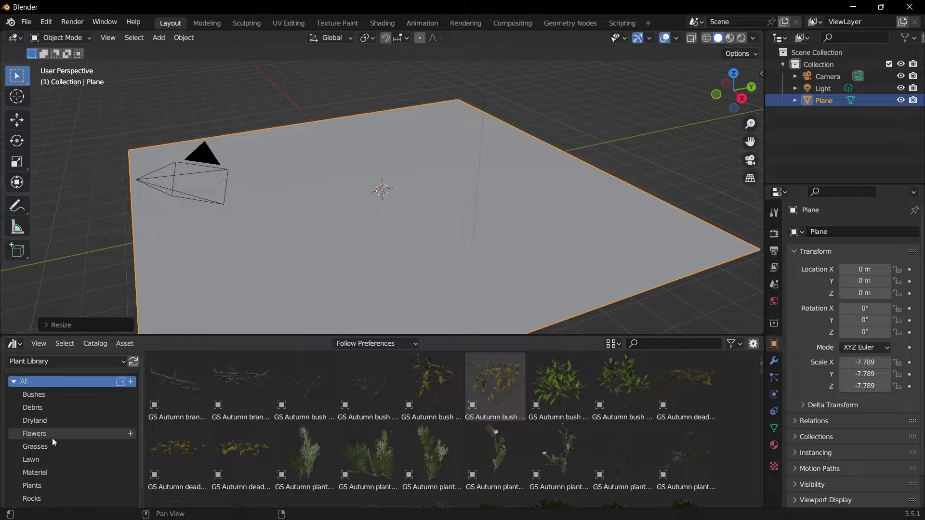
drag(494, 385, 657, 145)
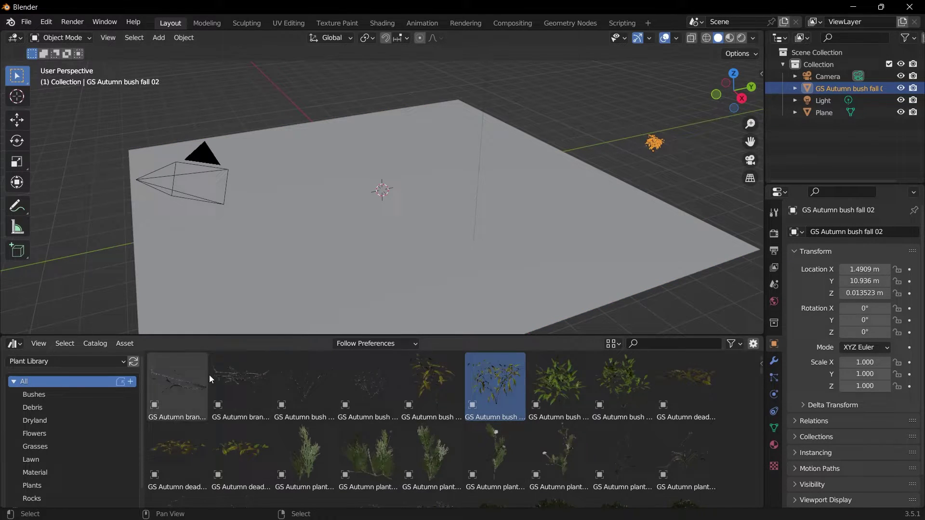
key(ctrl+space)
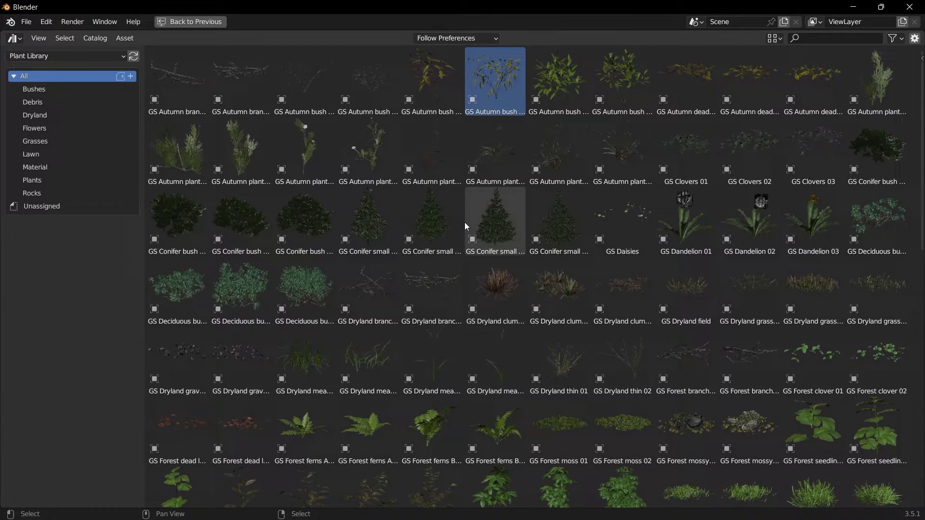
- Browse the Flowers, Grasses and Rocks catalogs, then restore the Layout workspace
scroll(443, 335, down, 5)
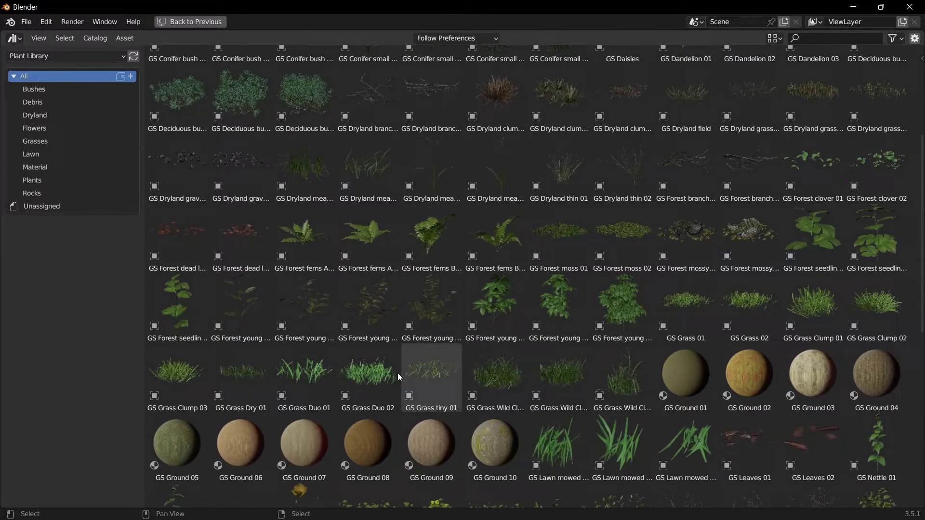
scroll(412, 155, up, 4)
scroll(411, 159, down, 3)
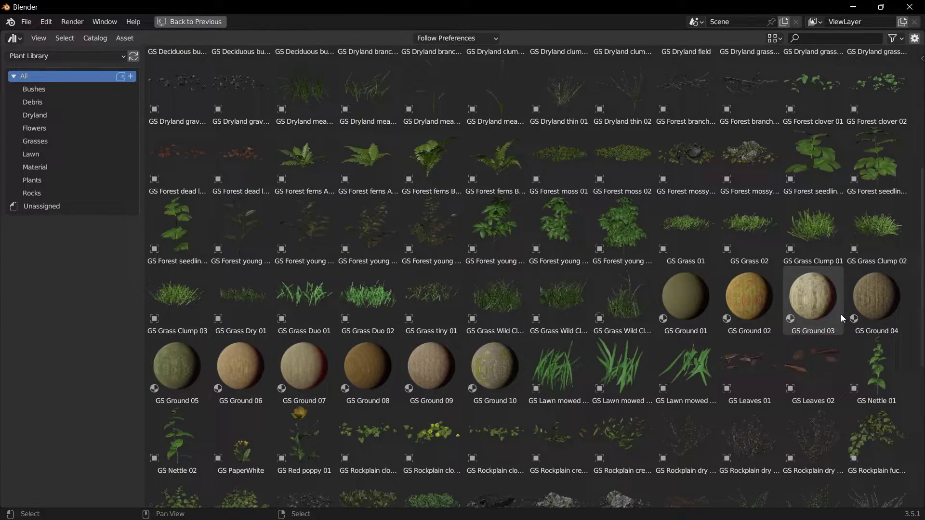
scroll(492, 366, down, 5)
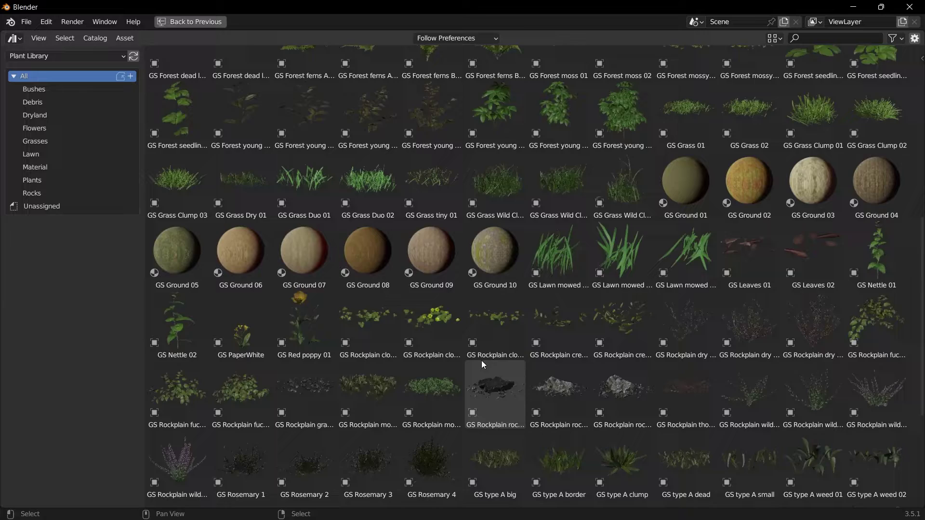
click(39, 129)
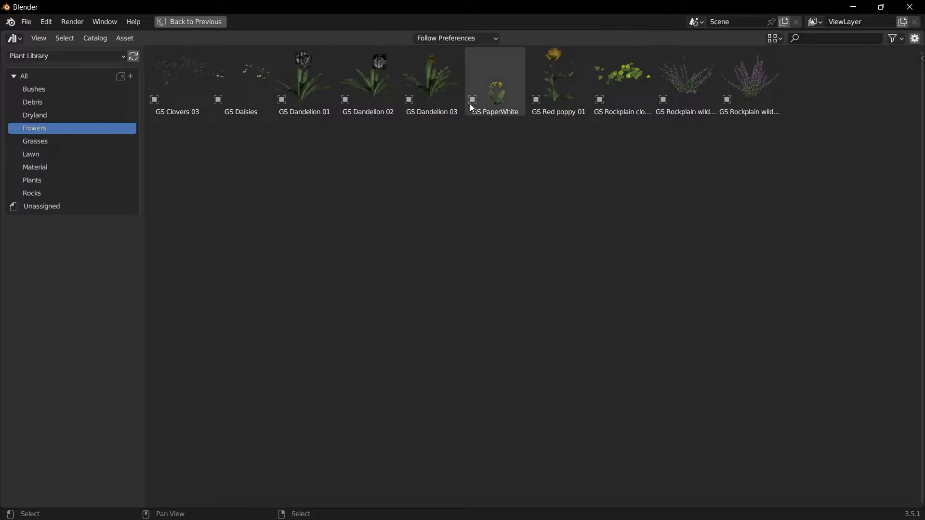
click(83, 142)
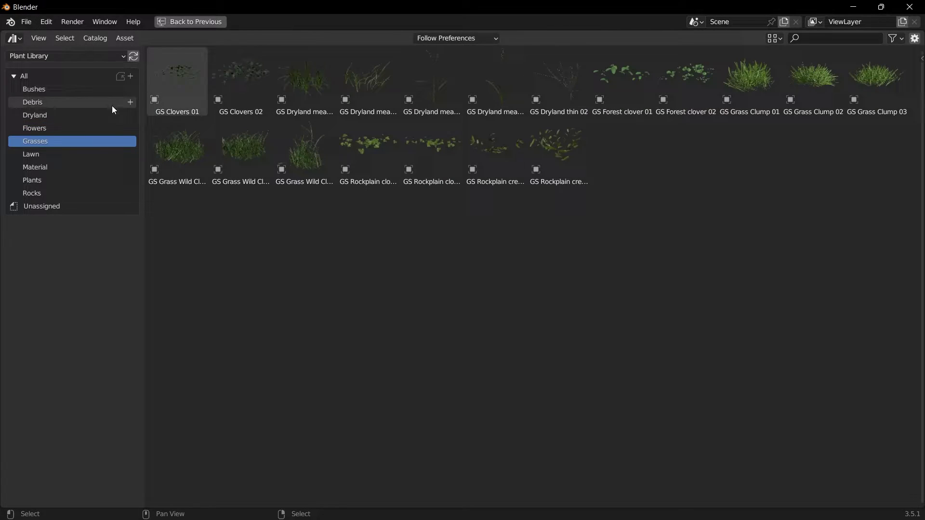
click(77, 193)
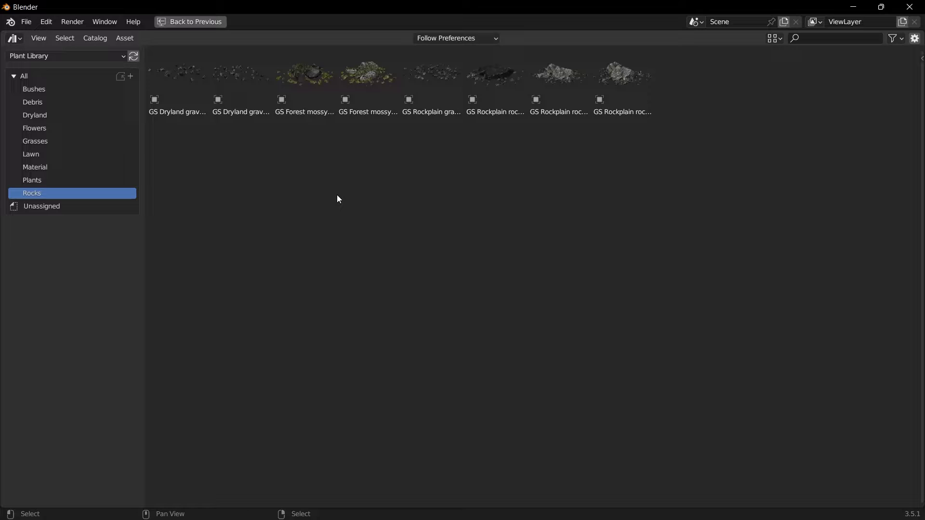
key(ctrl+space)
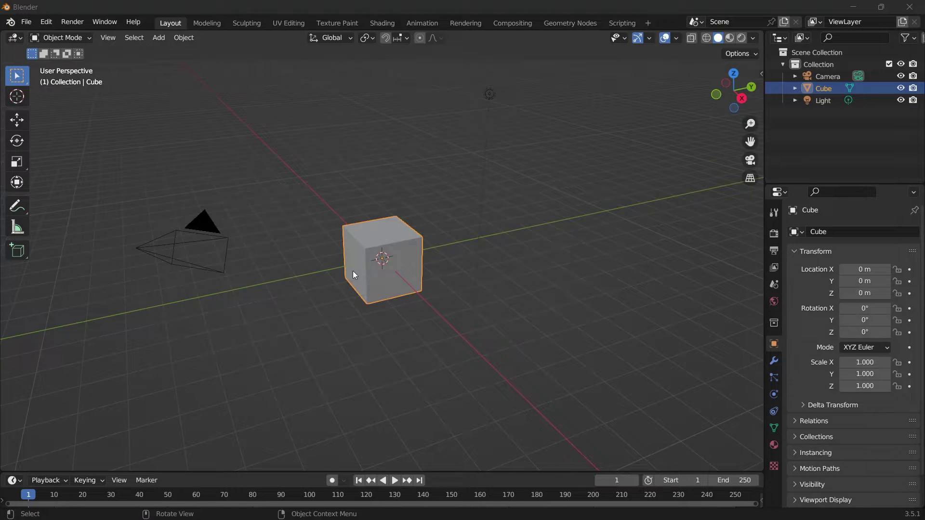
- Delete the default Cube, Camera and Light
key(x)
click(377, 276)
click(206, 227)
key(x)
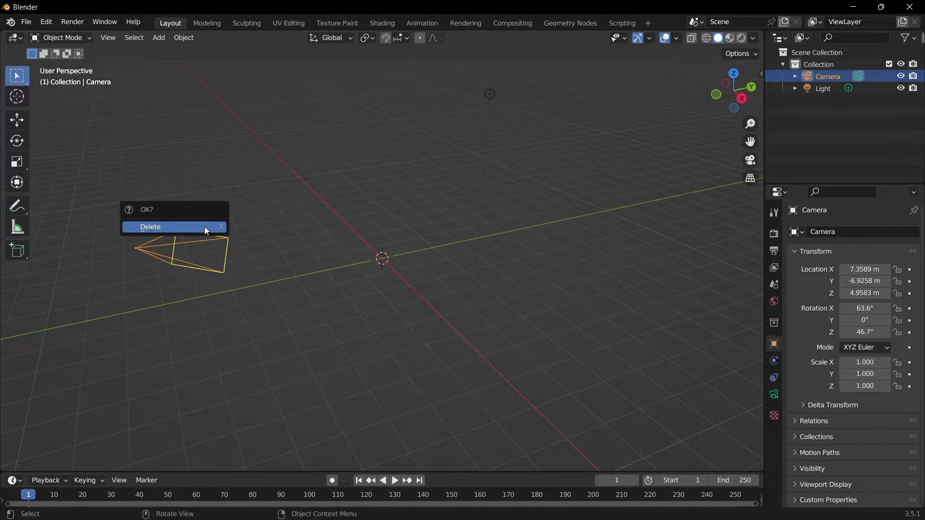
click(206, 227)
click(492, 94)
key(x)
click(496, 93)
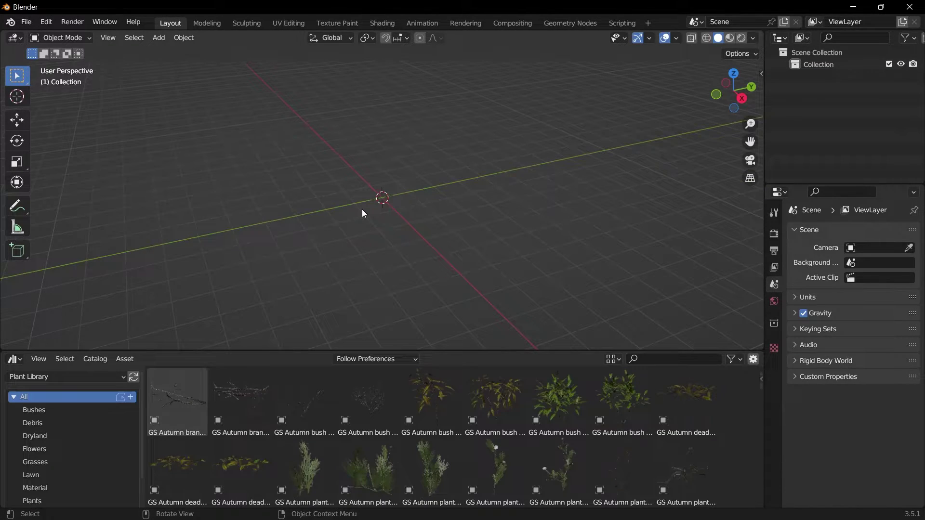
- Add a plane and scale it to 3.905
key(shift+a)
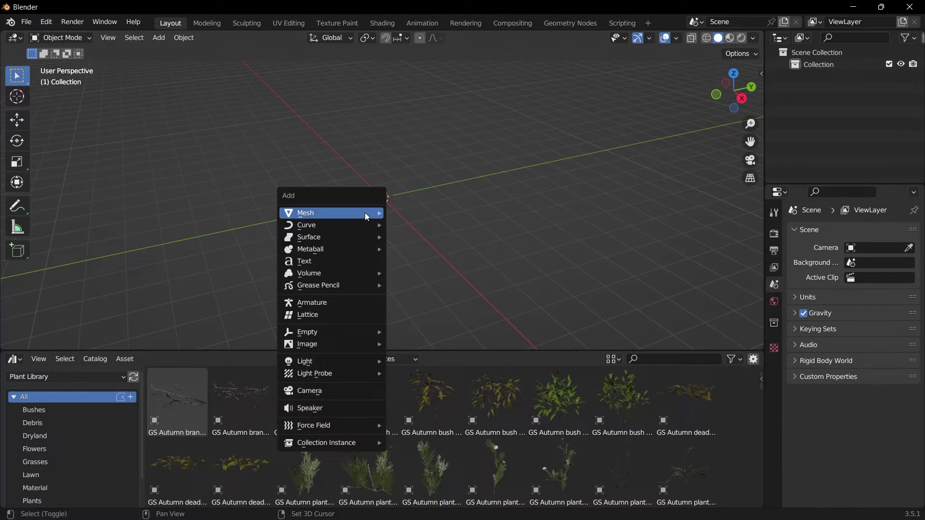
mouse_move(365, 213)
click(426, 213)
key(s)
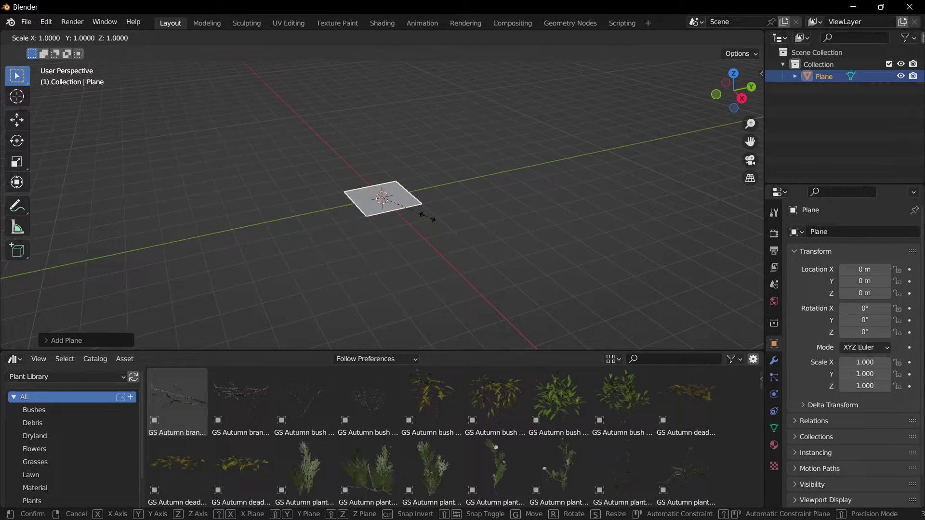
click(514, 314)
- Try GS Ground 06, 03 and finally 05 materials on the plane in Rendered shading
click(34, 487)
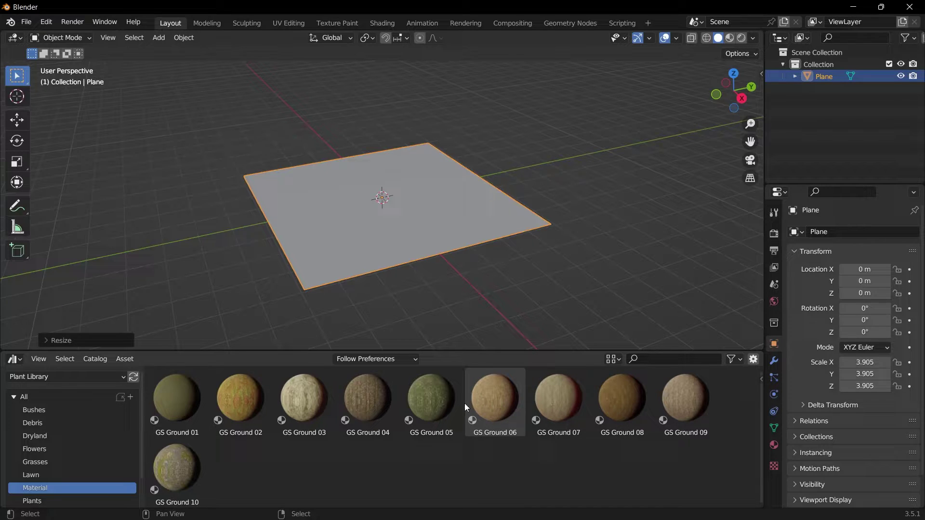
drag(496, 406, 485, 215)
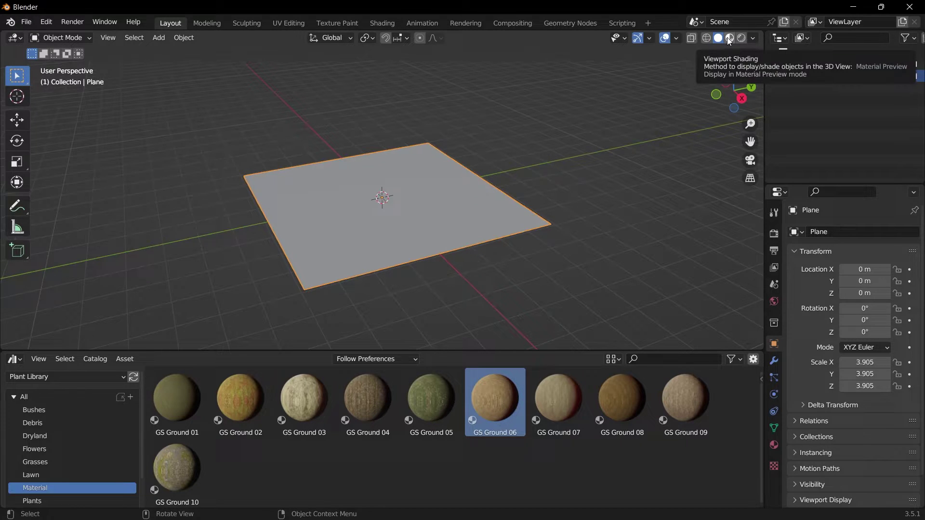
click(740, 40)
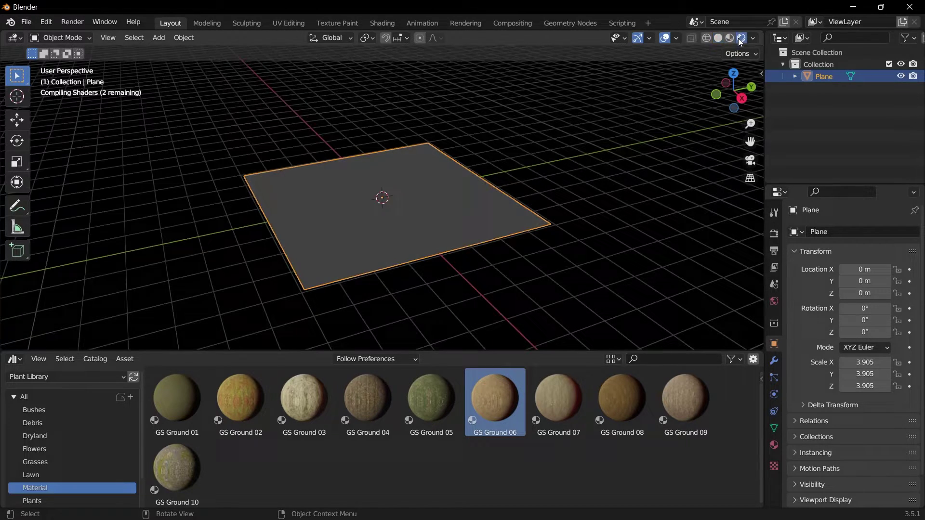
click(539, 166)
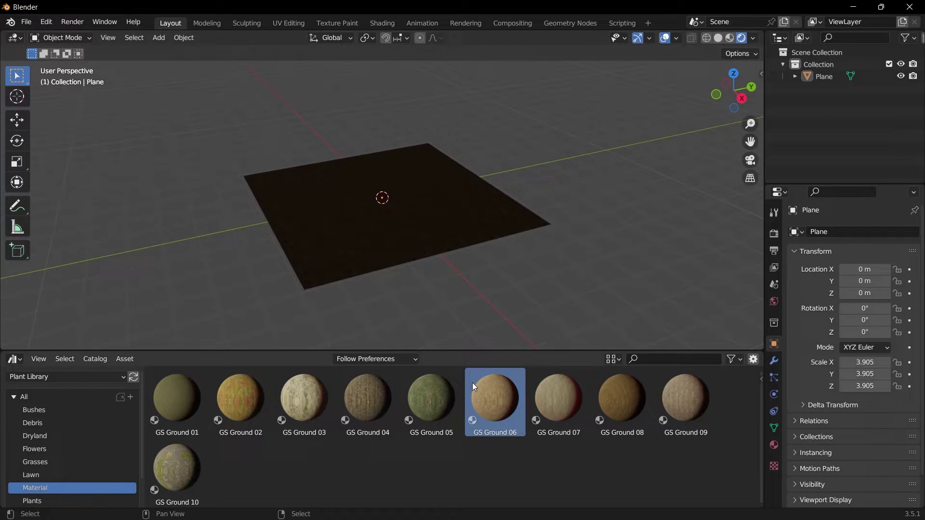
click(345, 263)
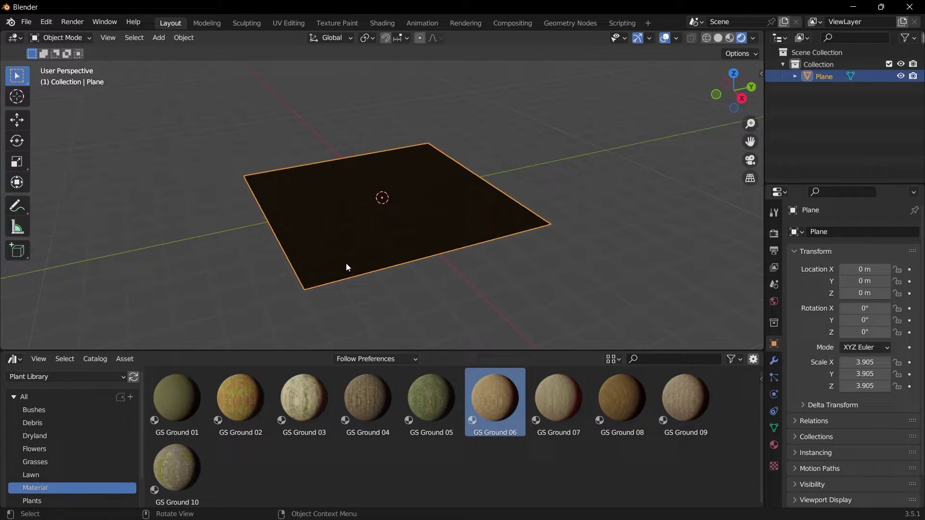
drag(304, 398, 365, 256)
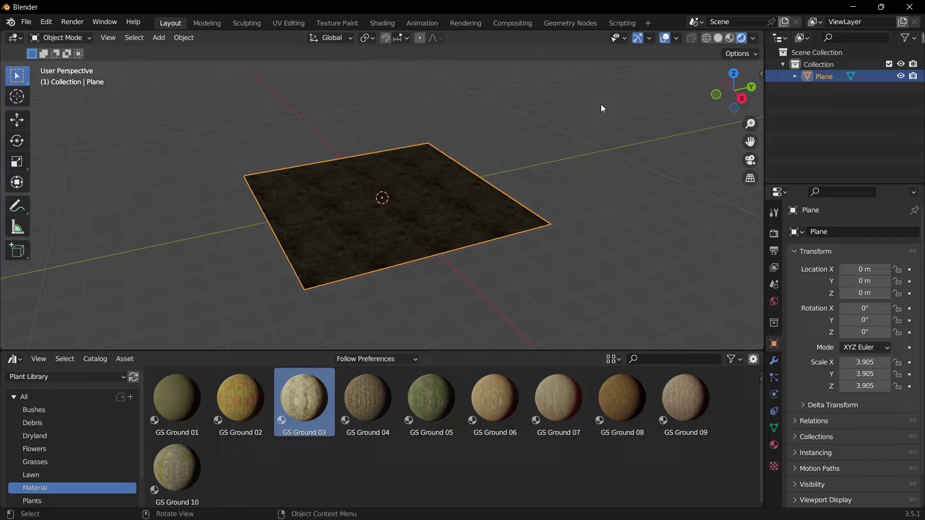
drag(431, 398, 444, 236)
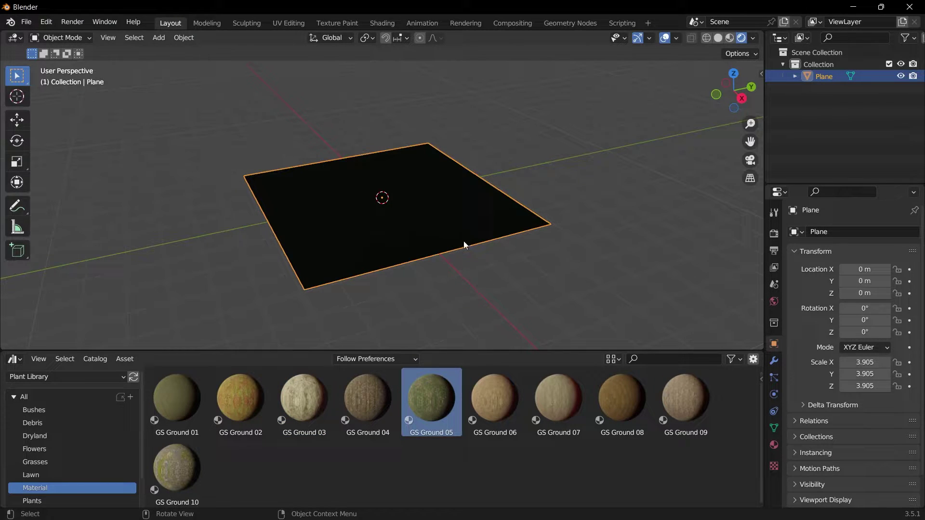
- Switch the render engine to Cycles and drive the world colour with a Sky Texture
click(774, 301)
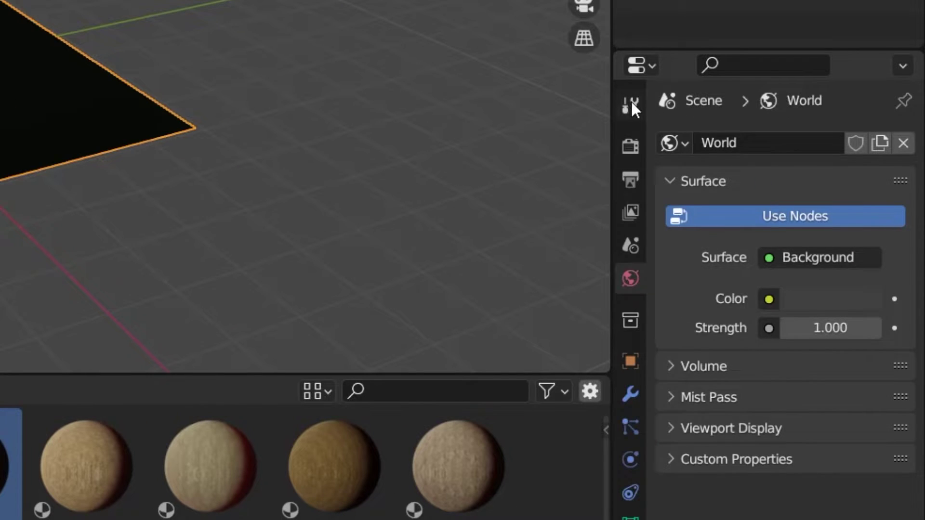
click(630, 244)
click(839, 143)
click(796, 221)
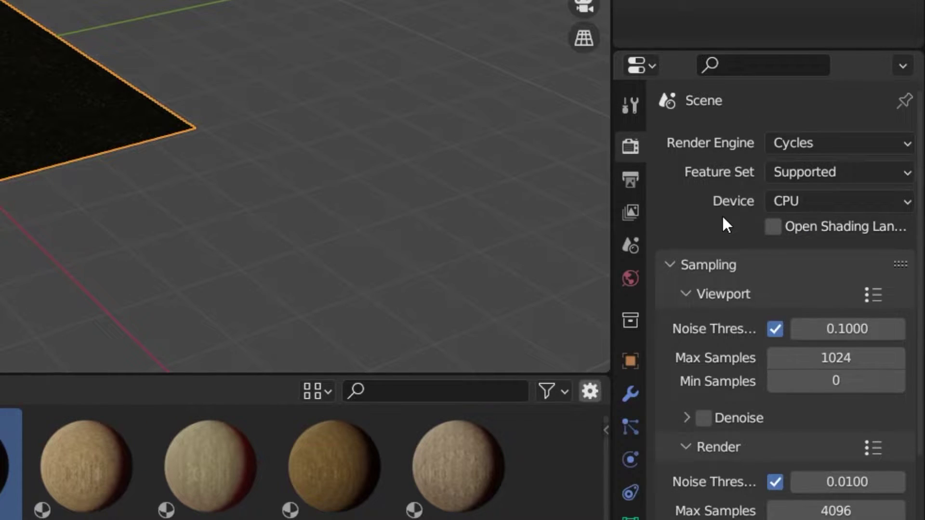
click(630, 280)
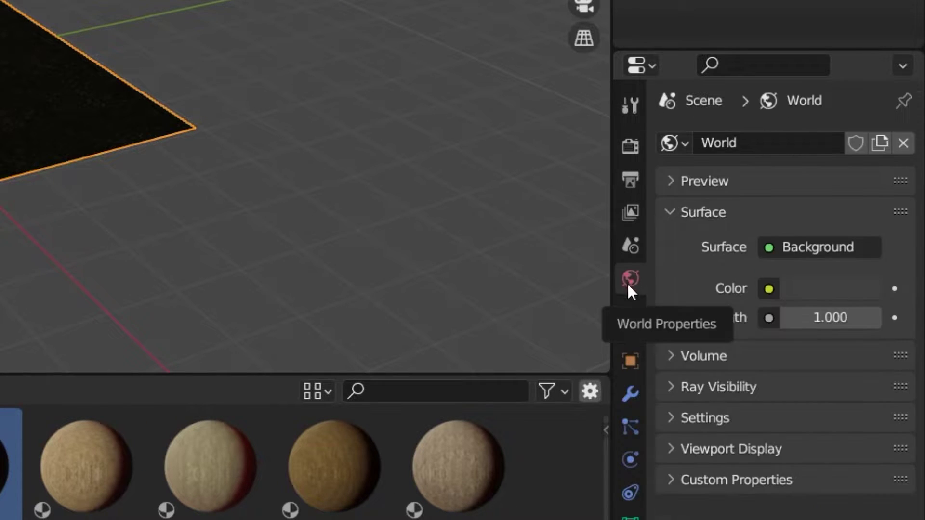
click(766, 289)
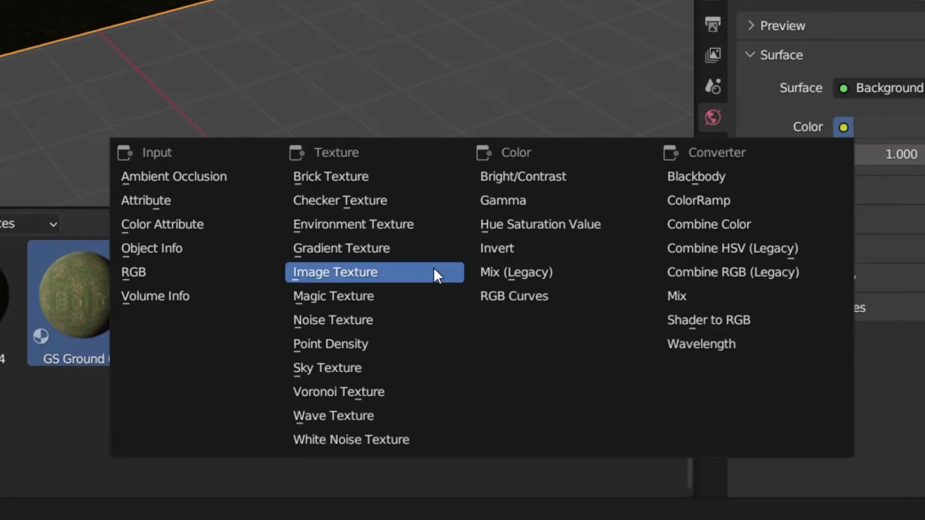
click(319, 371)
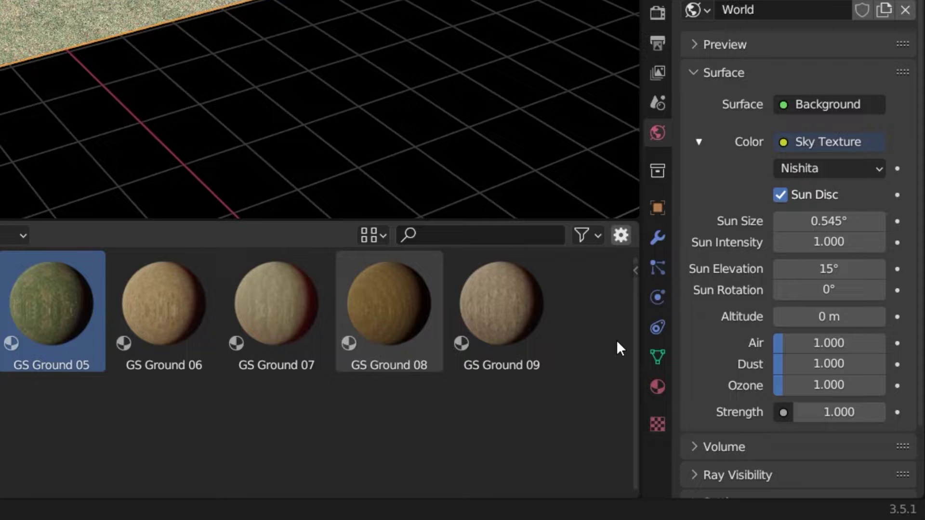
- Set the sky's world strength to 0.5 and sun intensity to 0.200
click(818, 243)
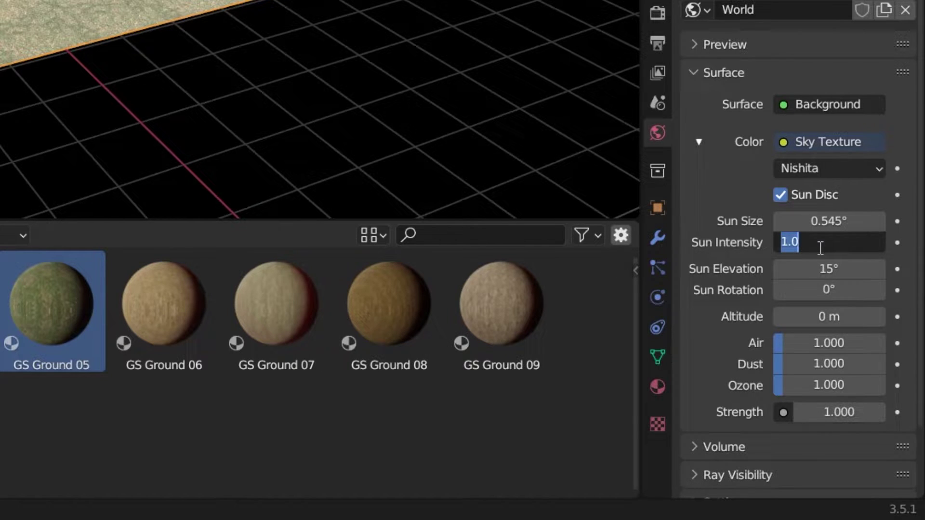
key(BackSpace)
text(0)
key(Return)
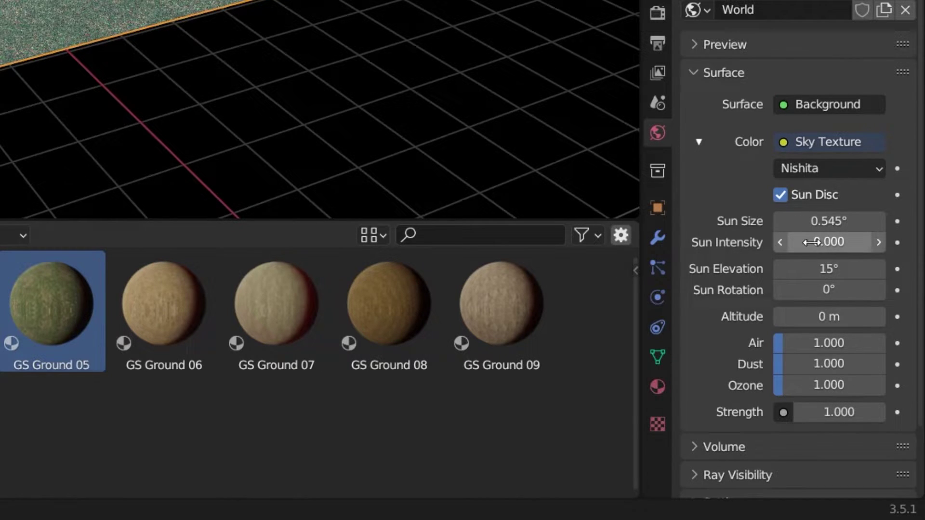
click(836, 413)
text(5)
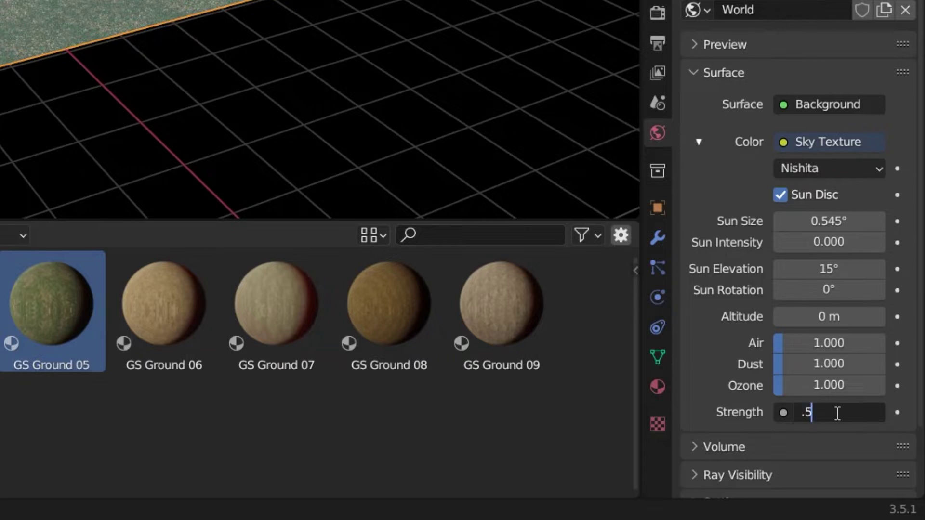
key(Return)
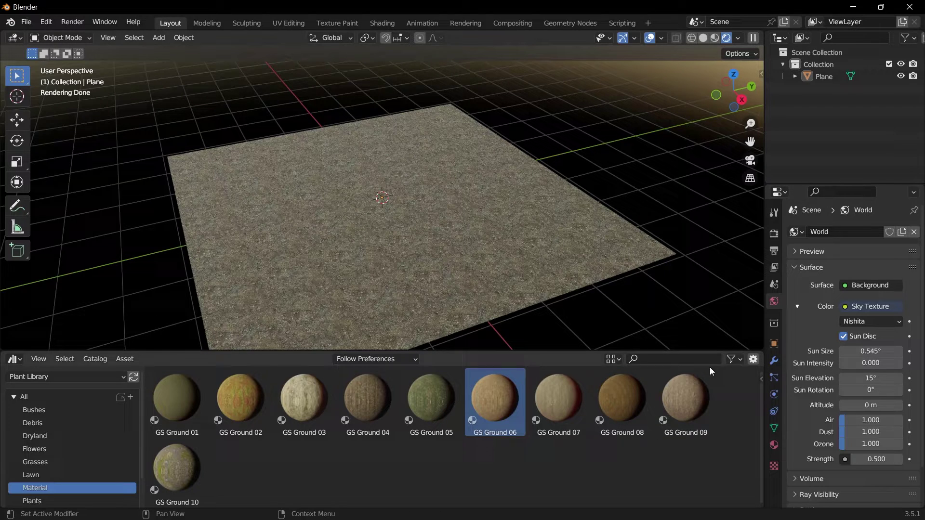
click(862, 366)
text(0.1)
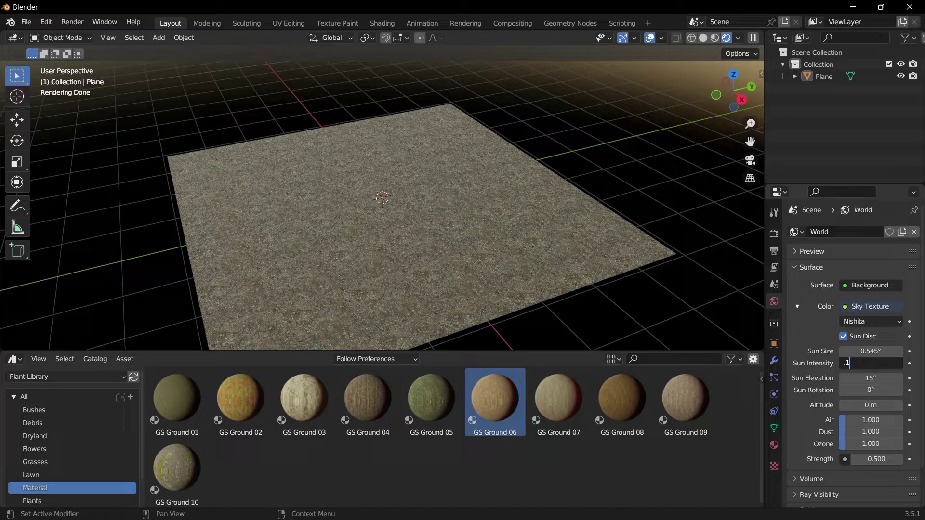
key(Return)
drag(861, 366, 871, 366)
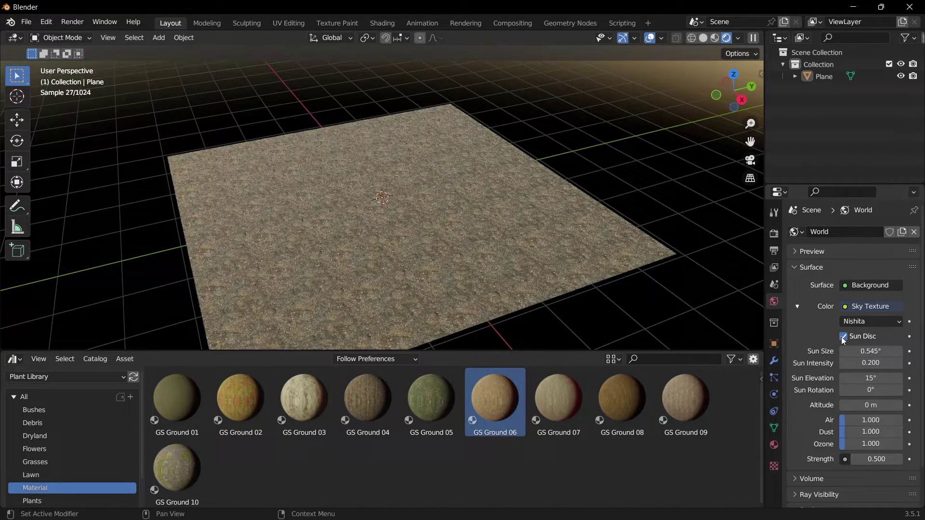
- Drop the GS Autumn bush full 02 asset beside the plane
click(31, 501)
scroll(463, 258, down, 3)
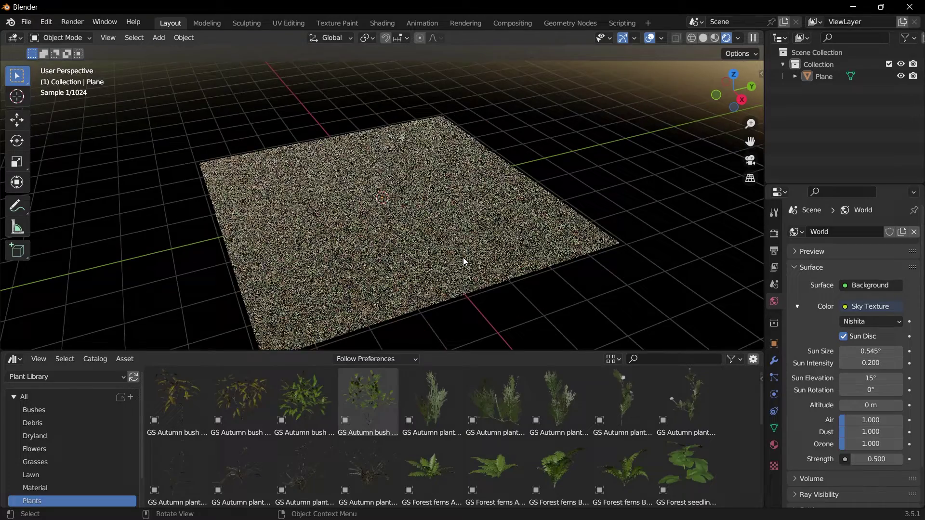
drag(364, 404, 560, 281)
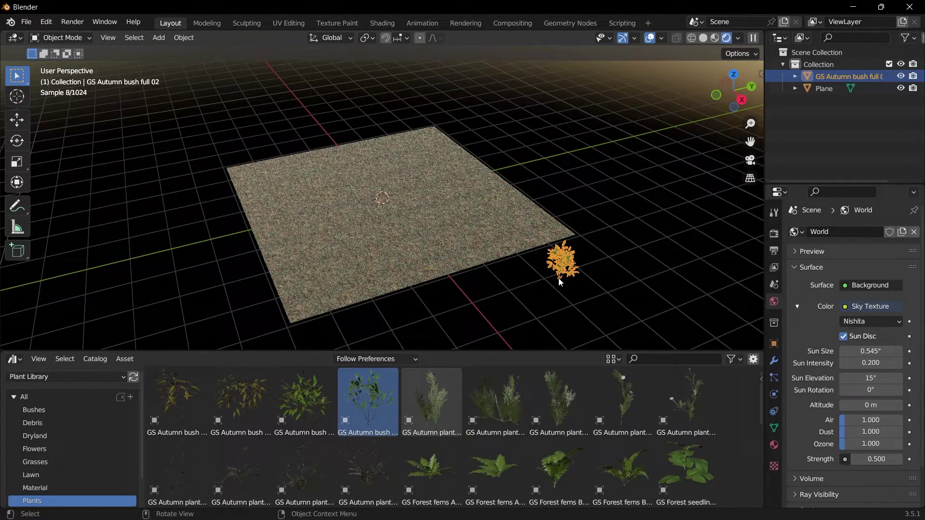
- Move the bush into a new collection named 'Plants'
key(m)
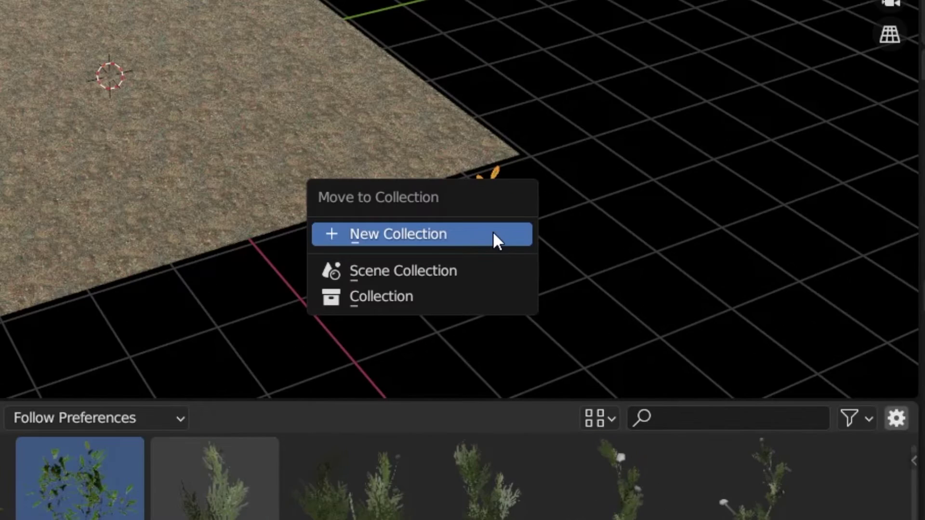
click(405, 233)
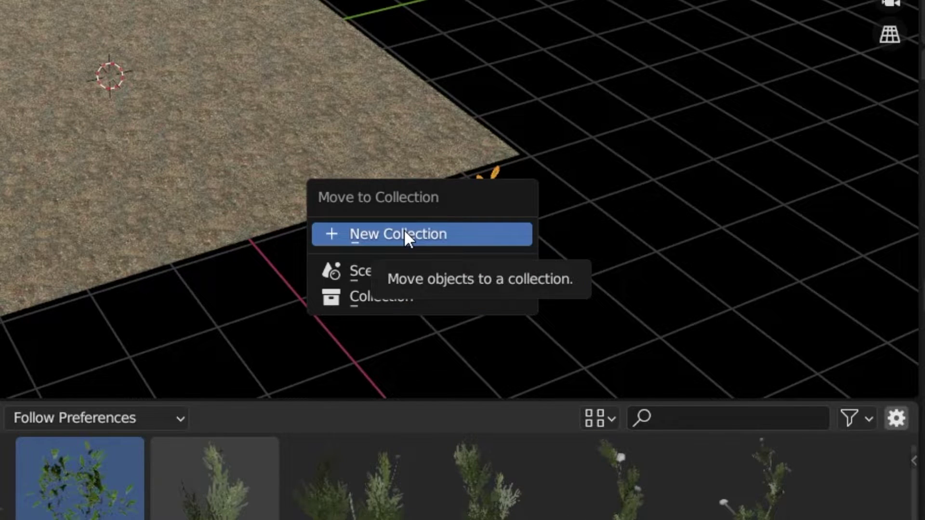
click(404, 229)
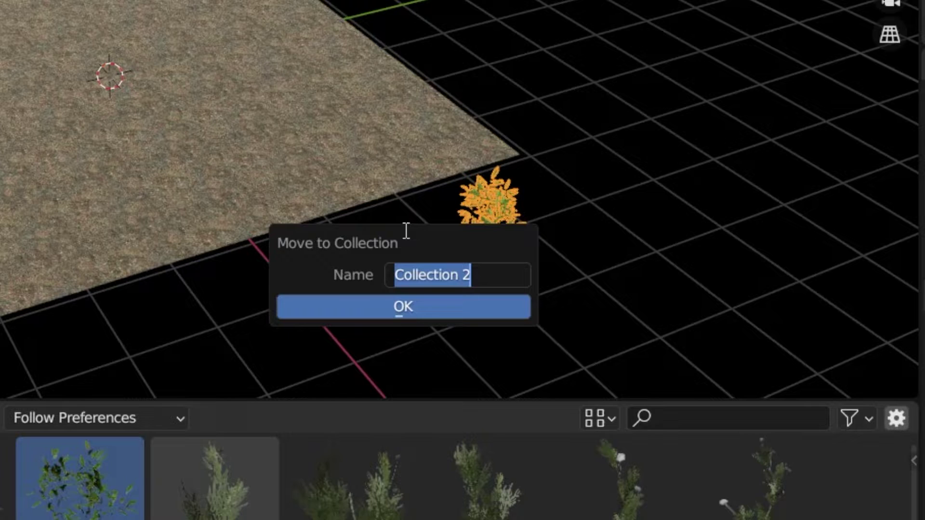
text(Plants)
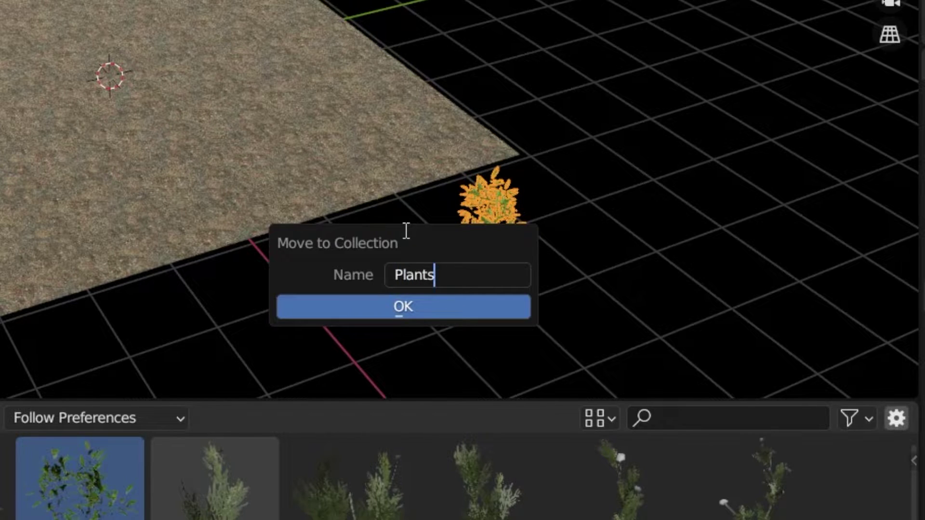
key(Return)
click(404, 306)
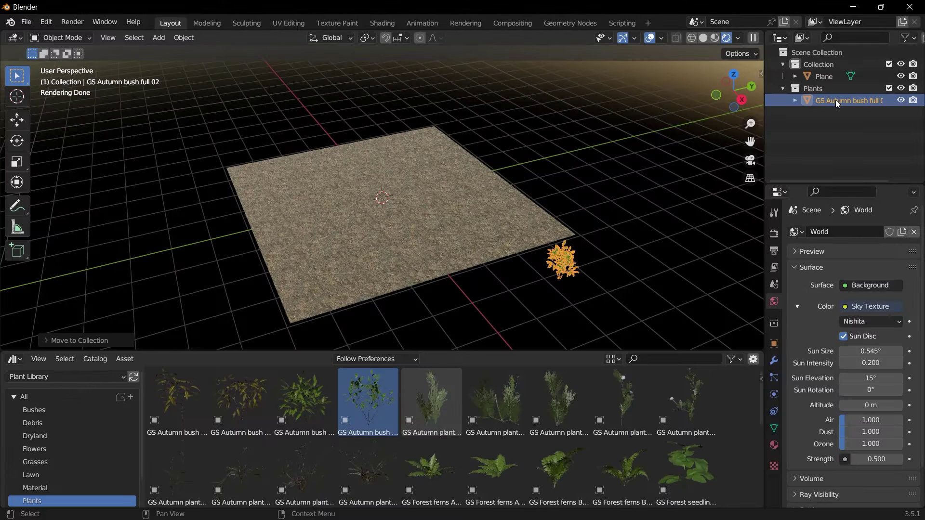
- Give the Plane a new Hair particle system with Advanced options enabled
click(443, 233)
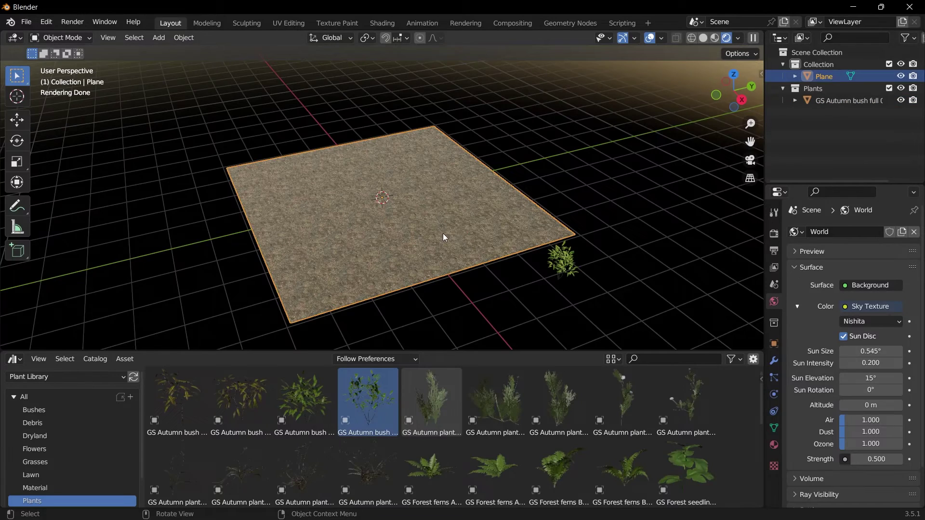
click(773, 376)
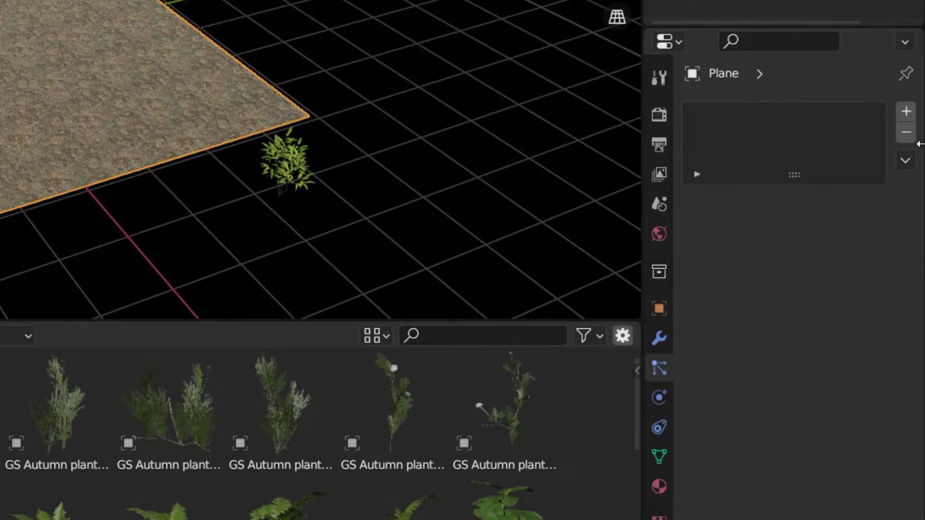
click(906, 111)
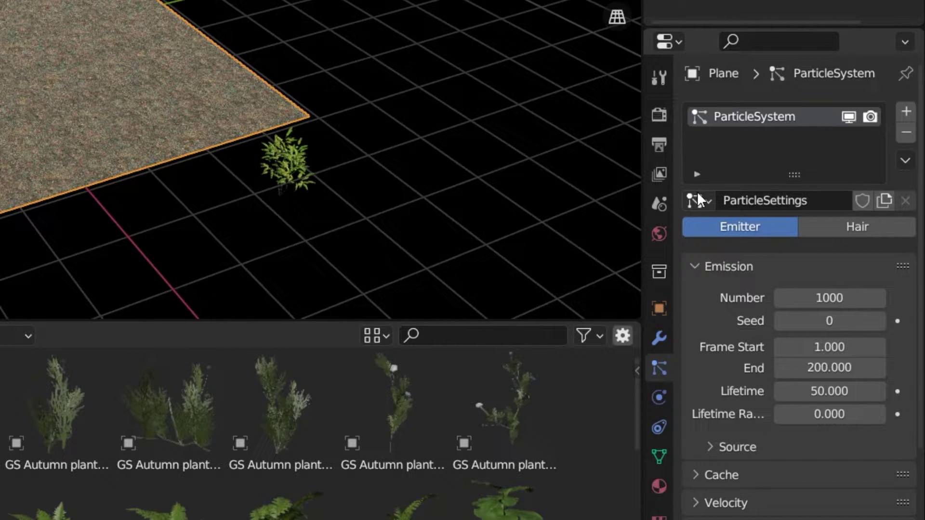
click(842, 225)
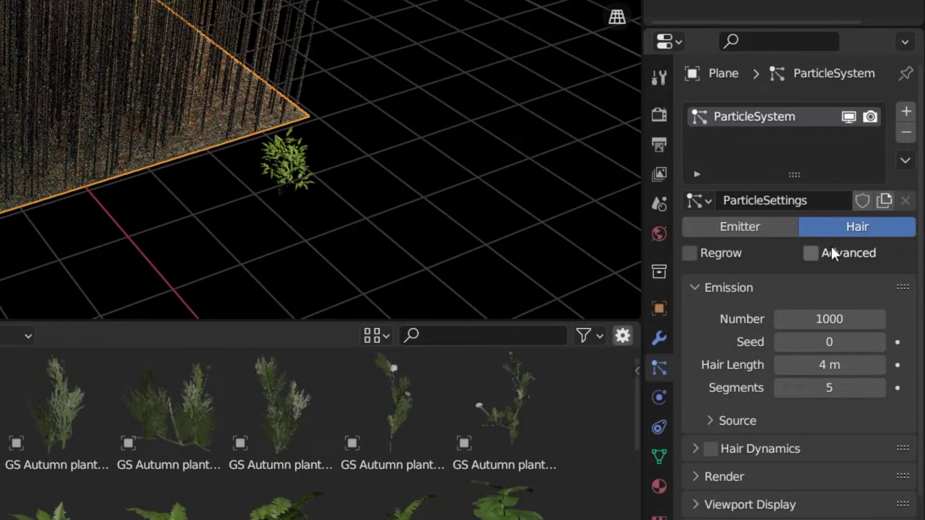
click(810, 253)
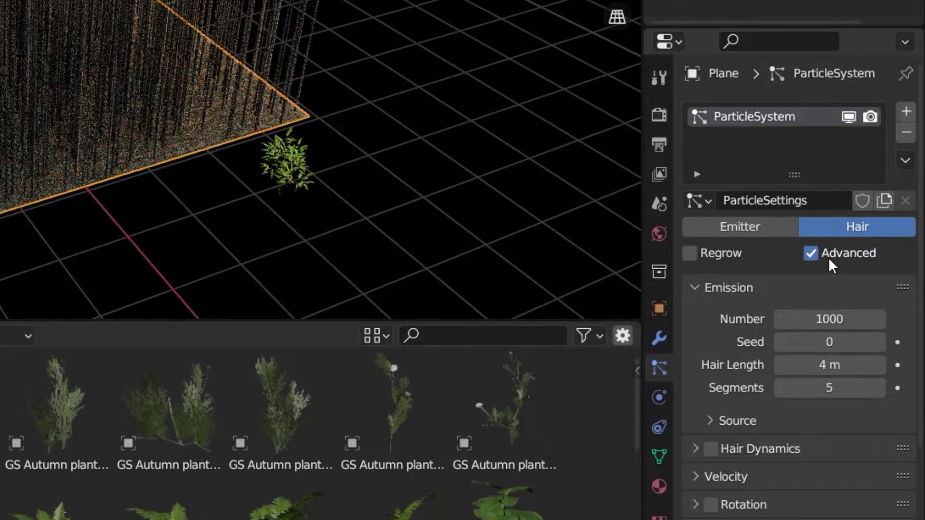
- Set the hair's Render As to Collection and list the available instance collections
scroll(701, 136, down, 5)
scroll(703, 144, down, 3)
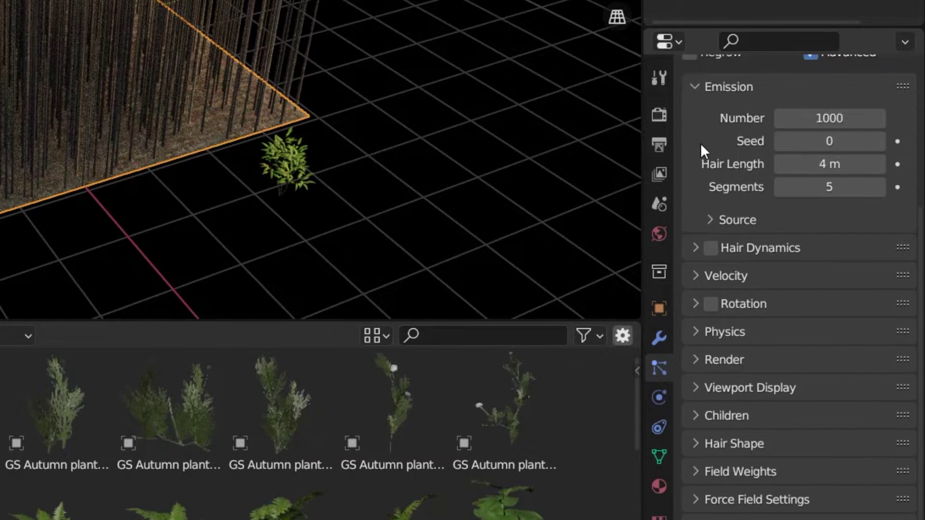
click(696, 358)
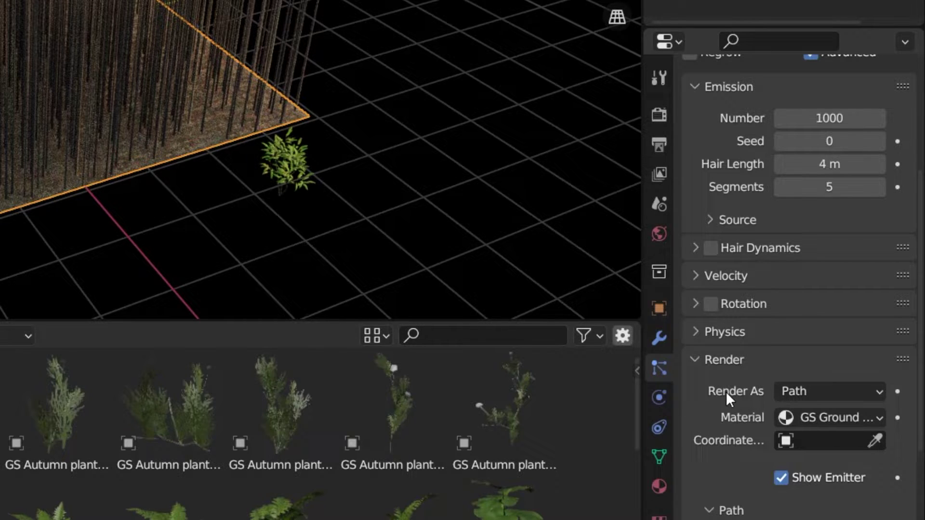
click(818, 397)
click(796, 483)
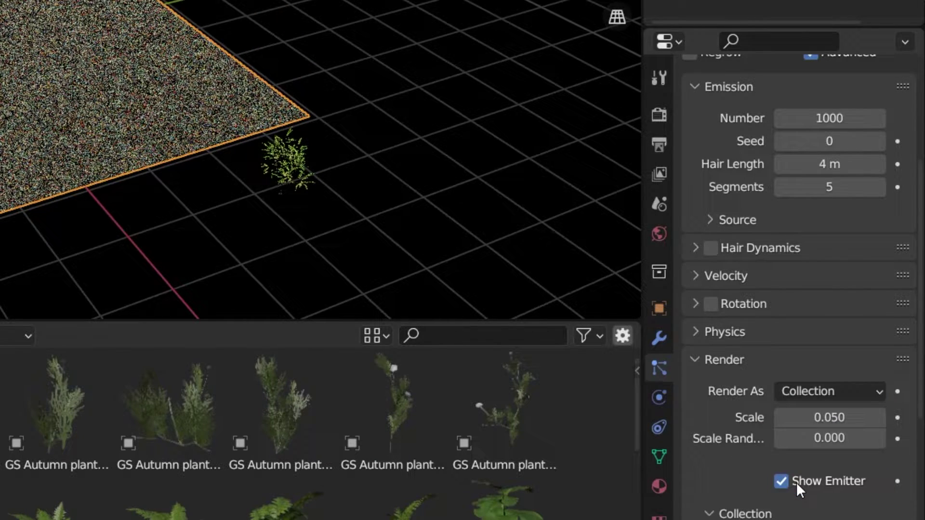
scroll(819, 505, down, 2)
click(827, 515)
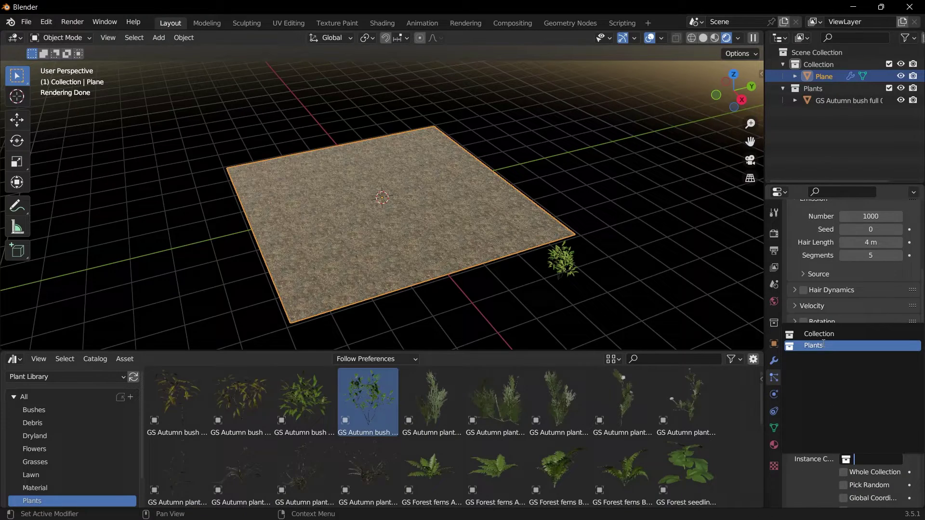
- Pick Plants as the instance collection and view the scattered plants on the plane
click(823, 344)
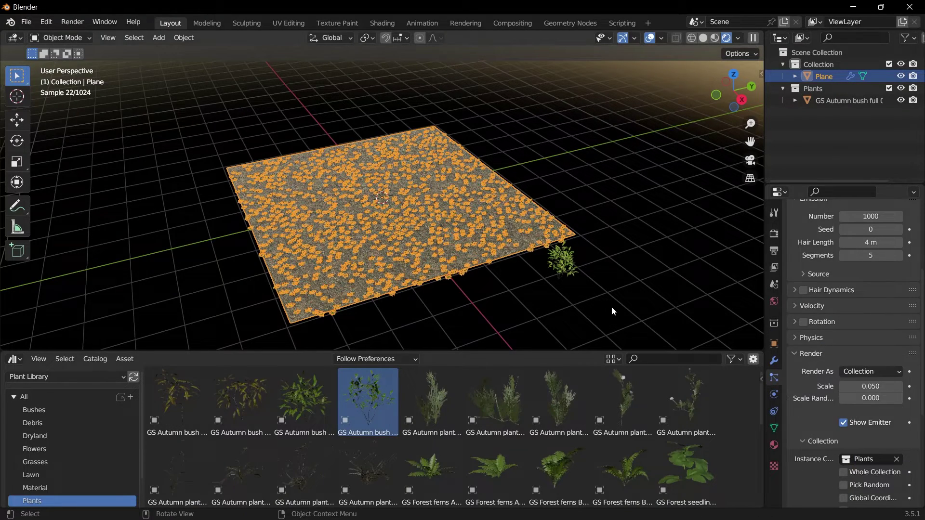
click(611, 307)
scroll(458, 256, up, 5)
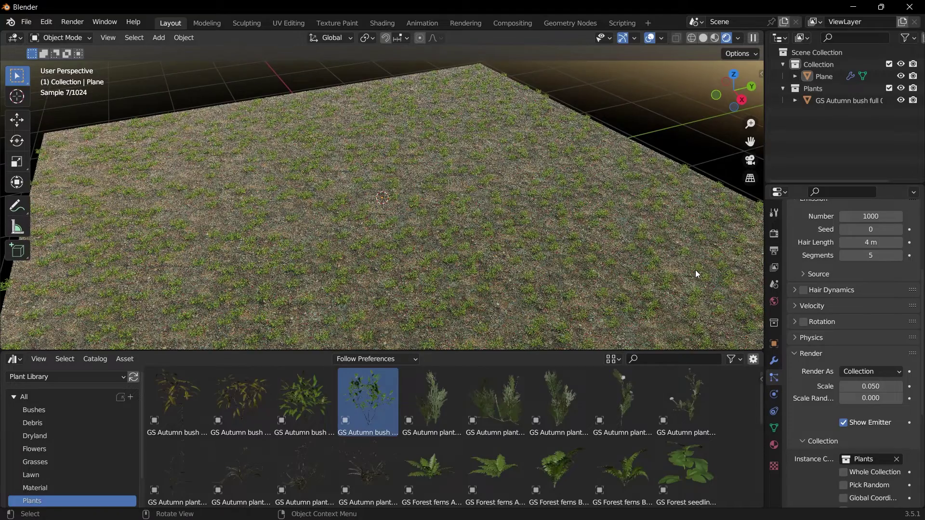
scroll(695, 270, down, 5)
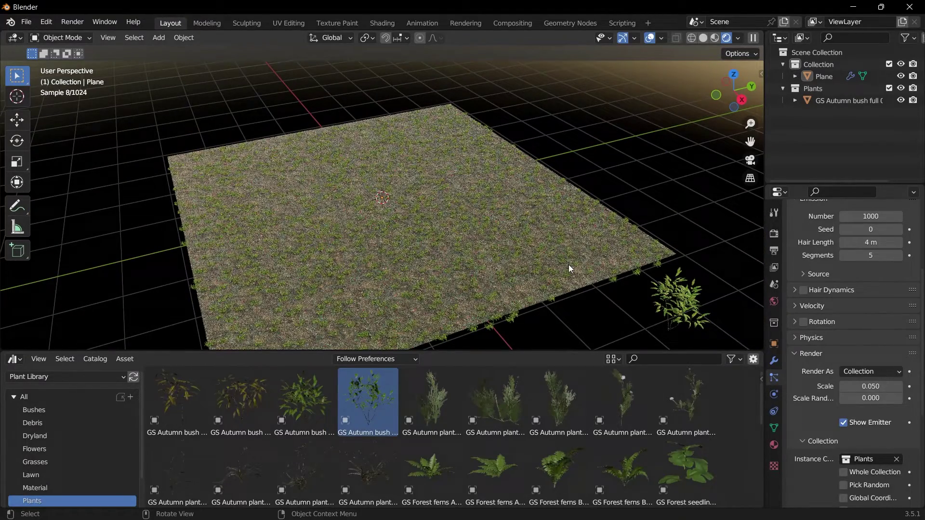
- Raise the plane's particle render scale to 0.110, then show GS Autumn bush's transform properties
click(568, 264)
drag(870, 386, 903, 386)
click(679, 298)
key(n)
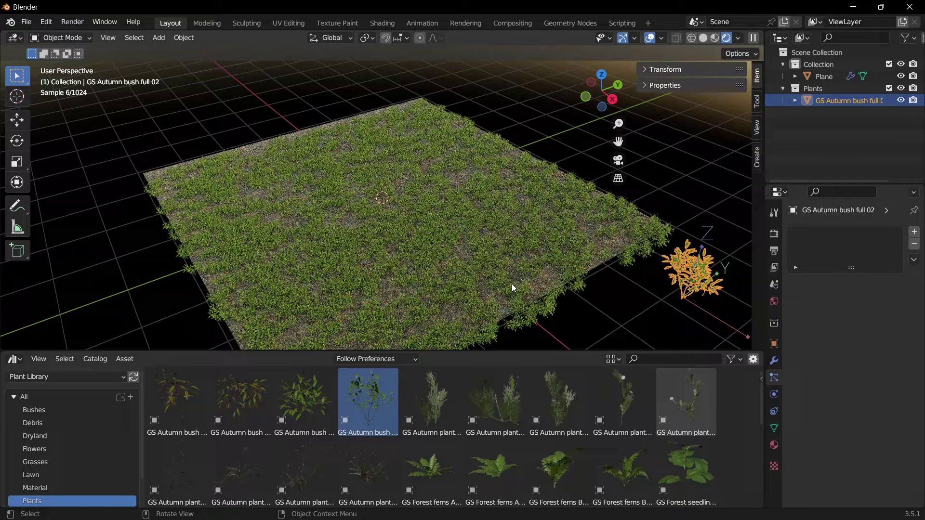
- Add GS Dryland clump bush from the Dryland catalog into the Plants collection, then show Flowers assets
click(35, 435)
drag(177, 400, 636, 313)
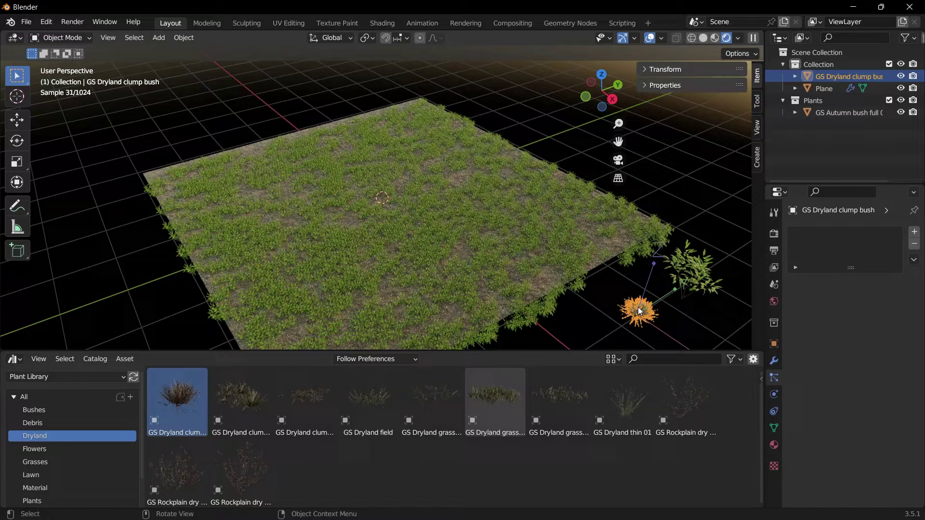
key(m)
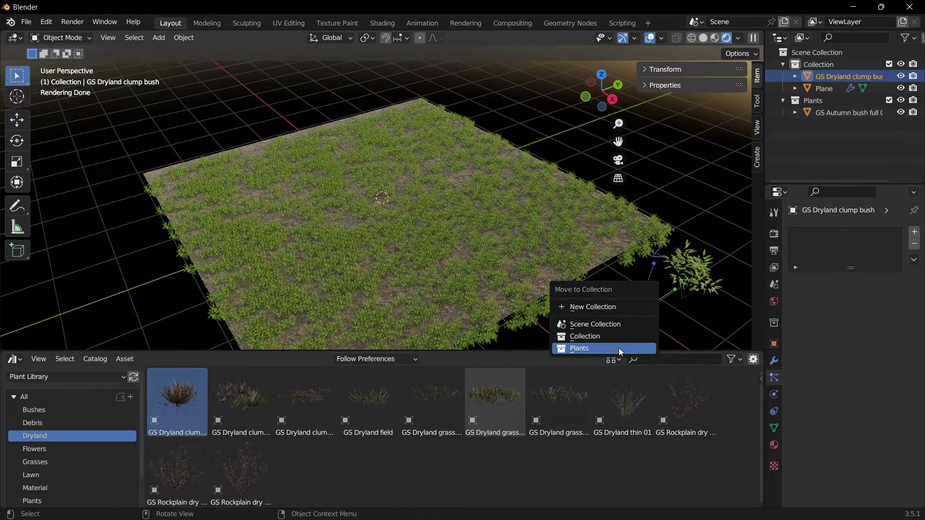
click(618, 348)
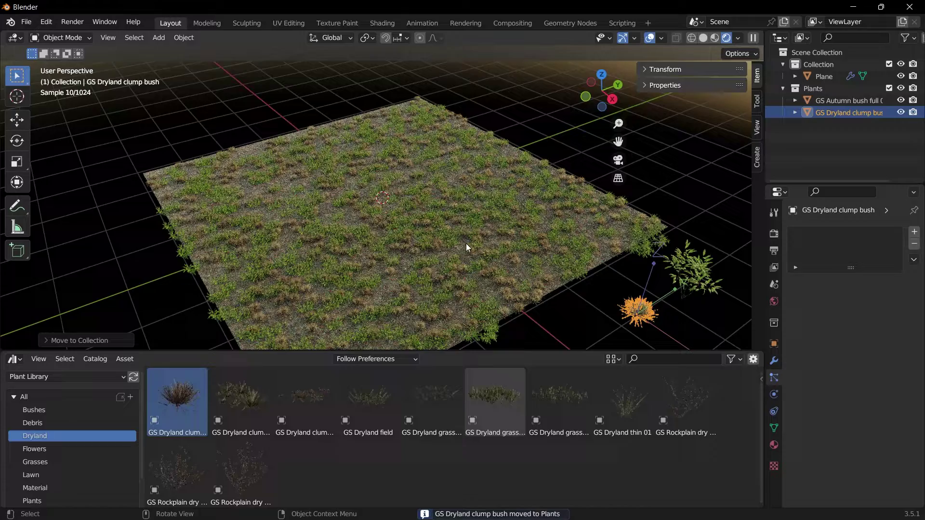
scroll(466, 244, up, 8)
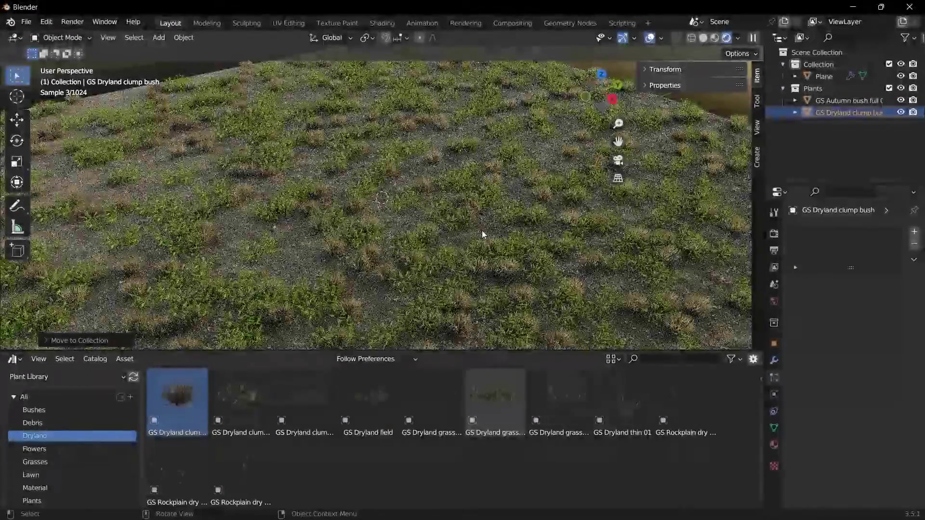
scroll(50, 476, down, 3)
click(39, 416)
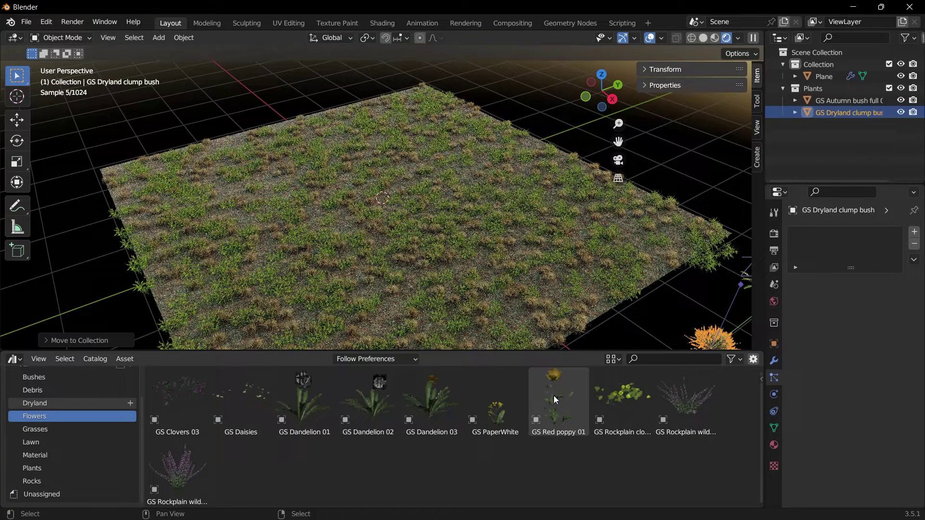
- Add GS Red poppy 01 beside the plane and raise the plane's particle count to 2000
drag(553, 395, 527, 204)
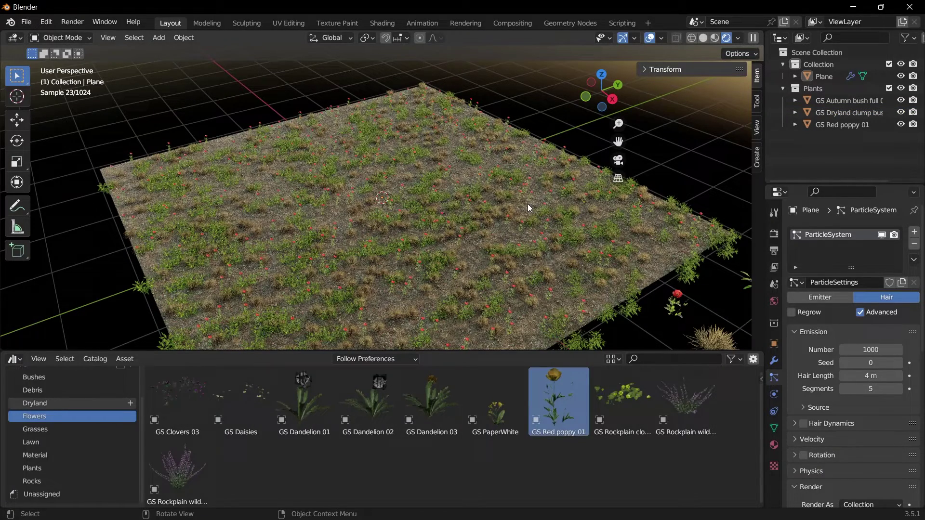
click(528, 204)
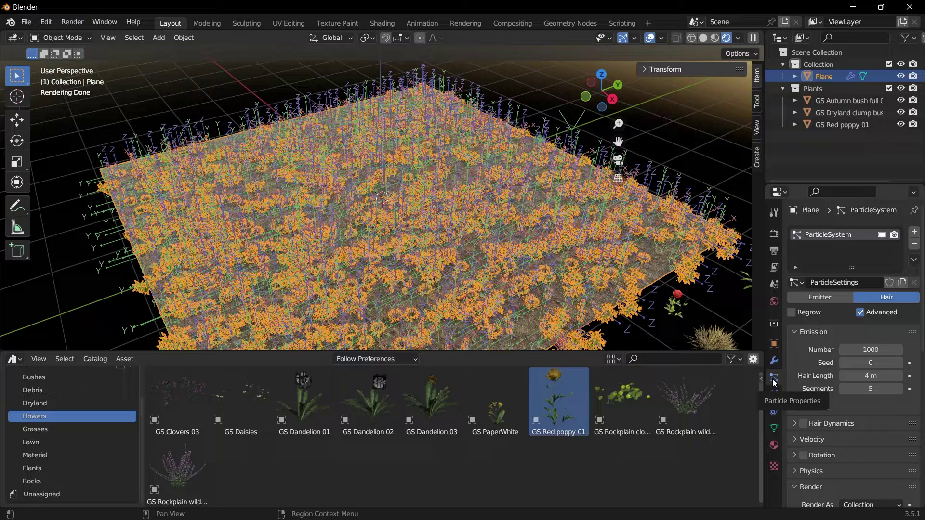
click(865, 350)
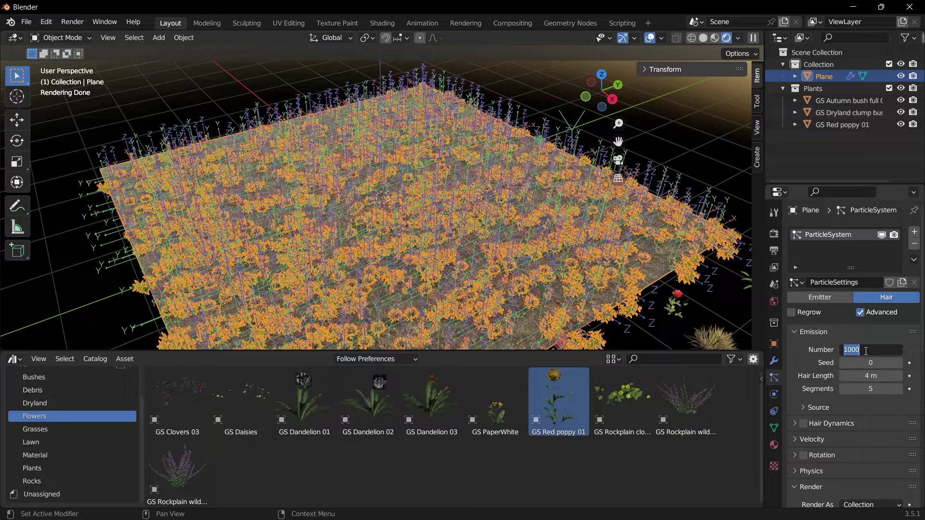
text(2000)
key(Return)
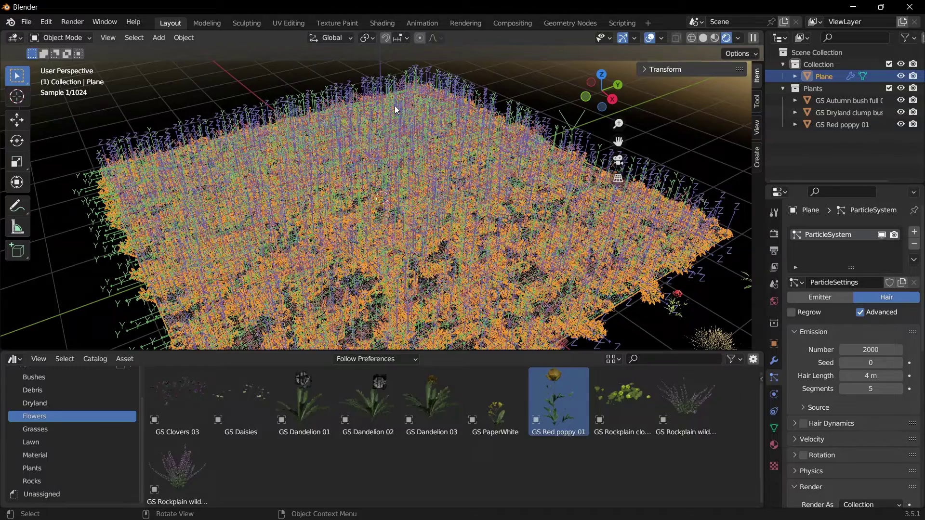
click(395, 106)
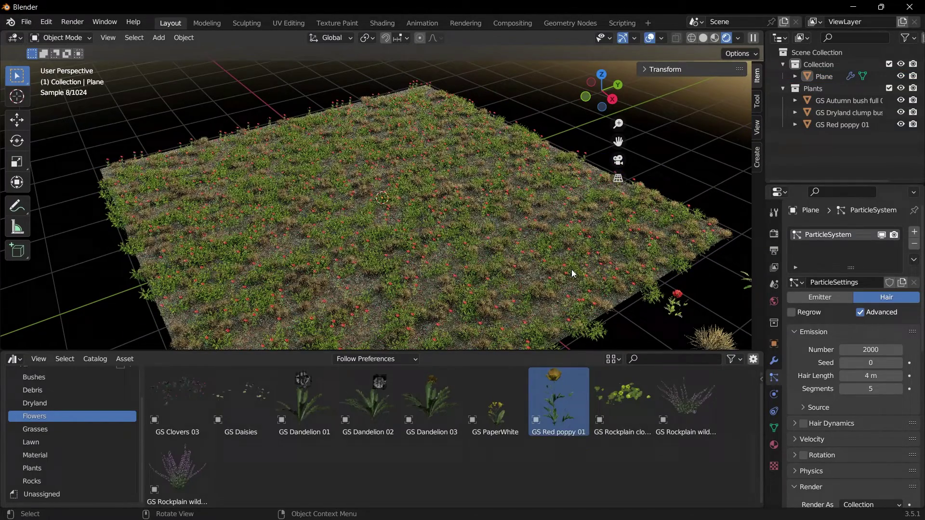
click(668, 257)
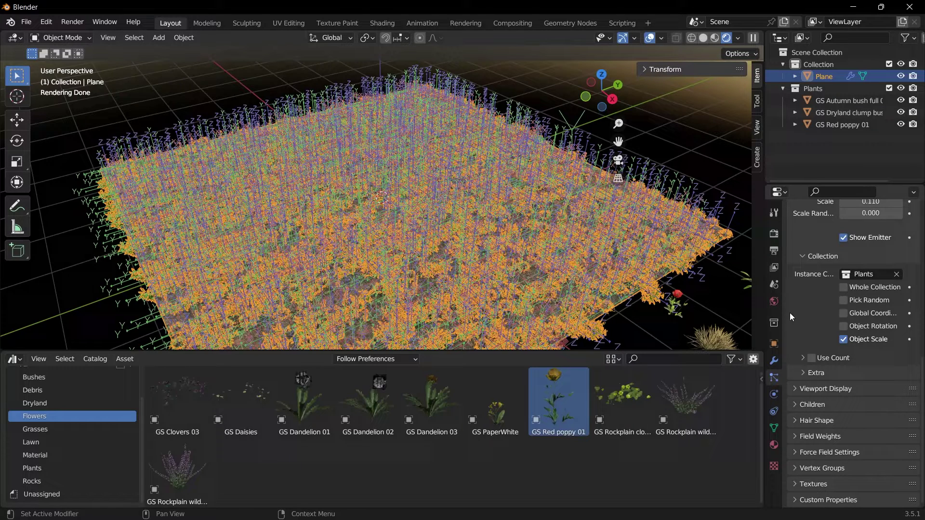
- Set the particle render scale to 0.4, then settle on 0.2, and show the Rocks assets
scroll(798, 339, up, 6)
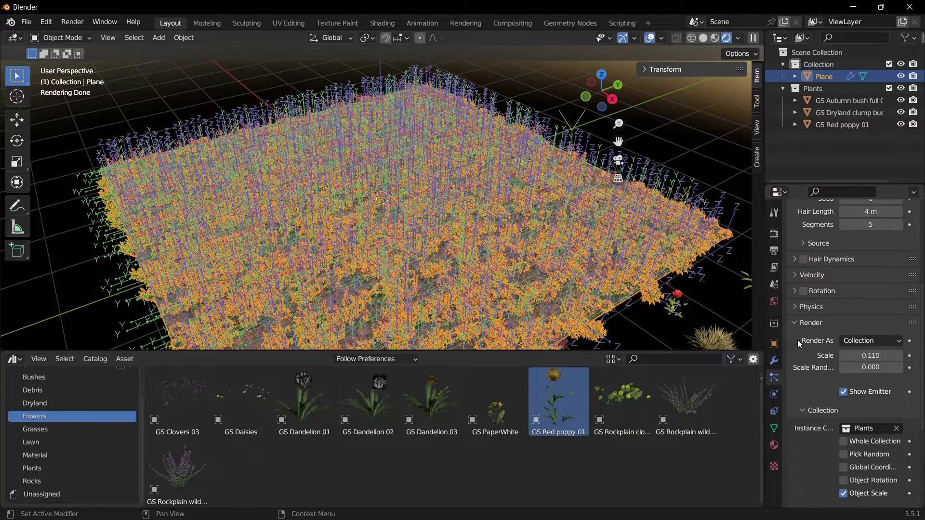
click(862, 354)
text(.4)
key(Return)
click(65, 144)
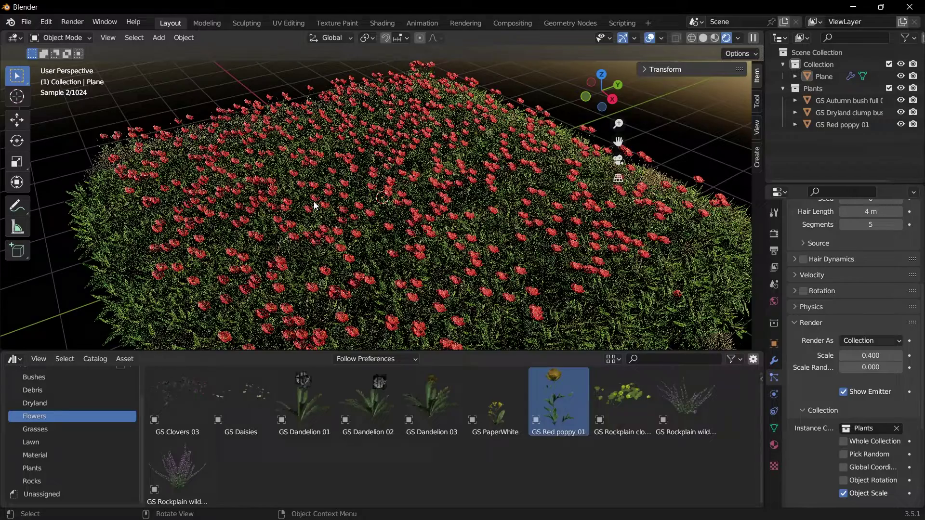
click(862, 355)
text(.2)
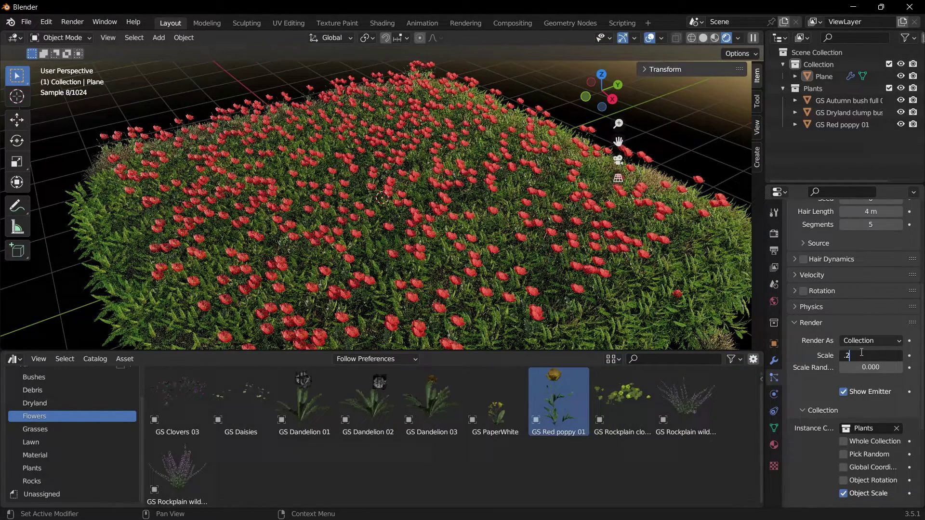
key(Return)
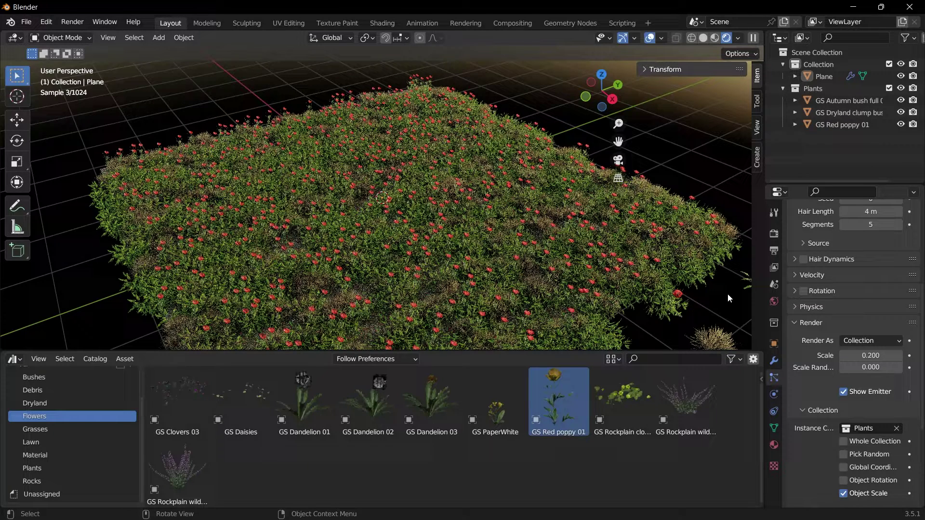
click(46, 482)
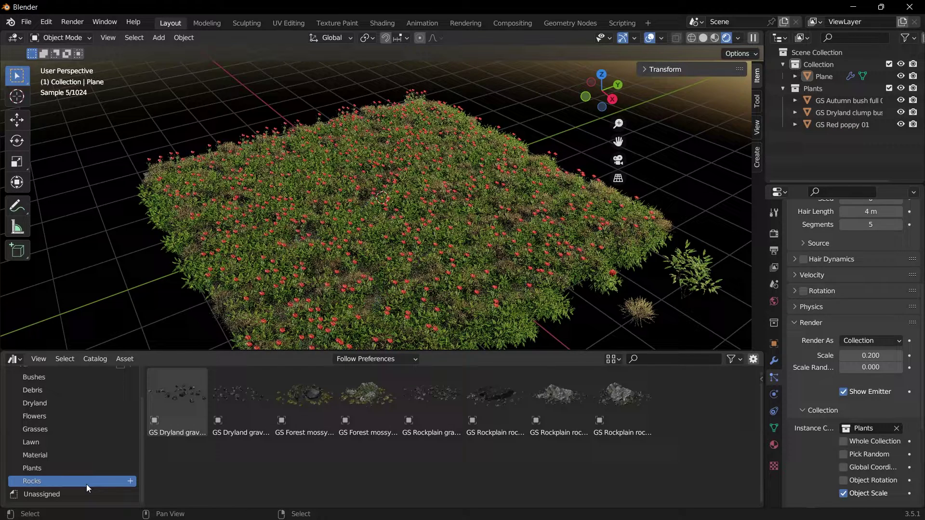
- Place GS Rockplain rocks 03 in the scene, move it into Plants, and reselect the Plane
drag(621, 400, 707, 203)
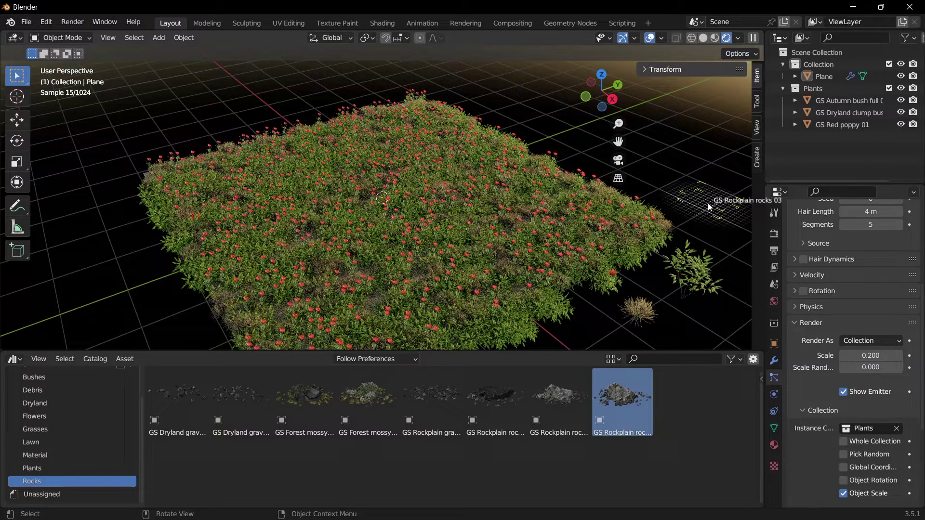
drag(707, 203, 707, 203)
key(m)
click(538, 264)
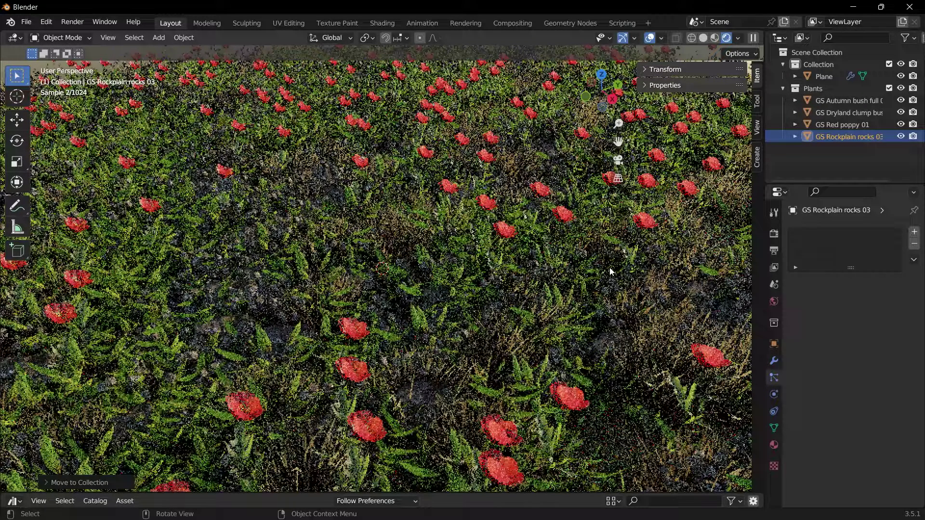
click(609, 267)
scroll(475, 403, down, 5)
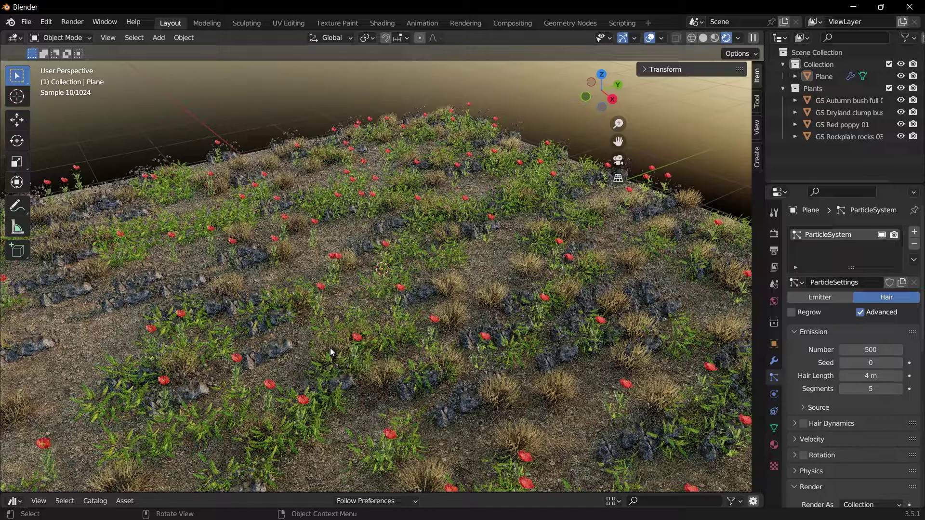
- Set the particle Scale Randomness to 0.2 so plants and rocks vary in size
scroll(850, 380, down, 8)
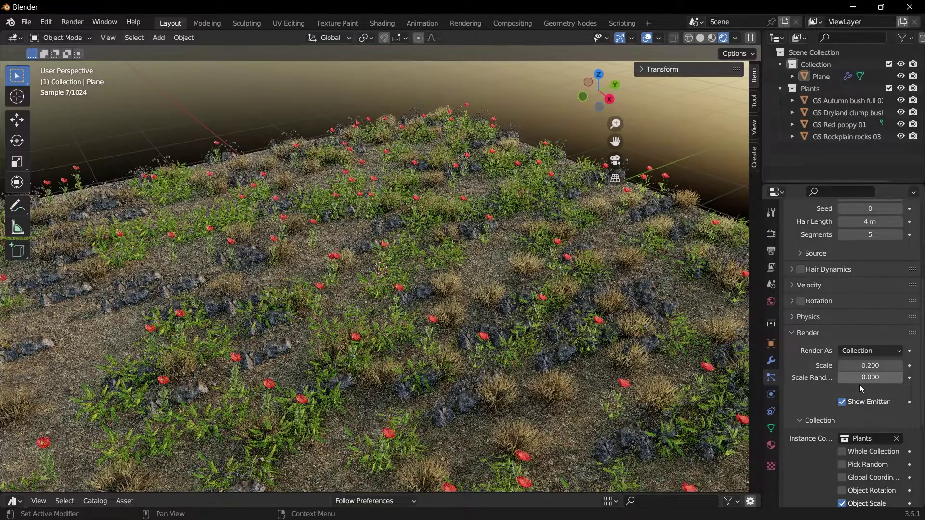
key(ctrl+v)
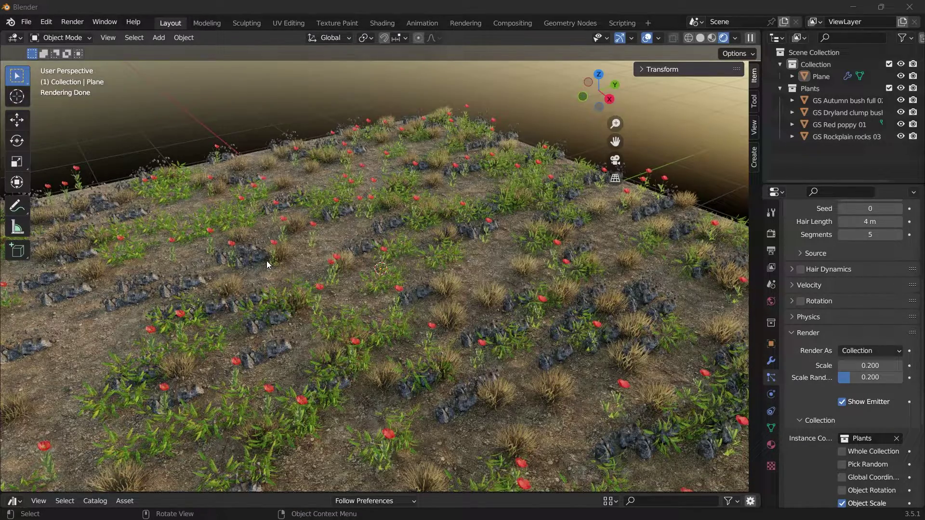
scroll(267, 261, down, 5)
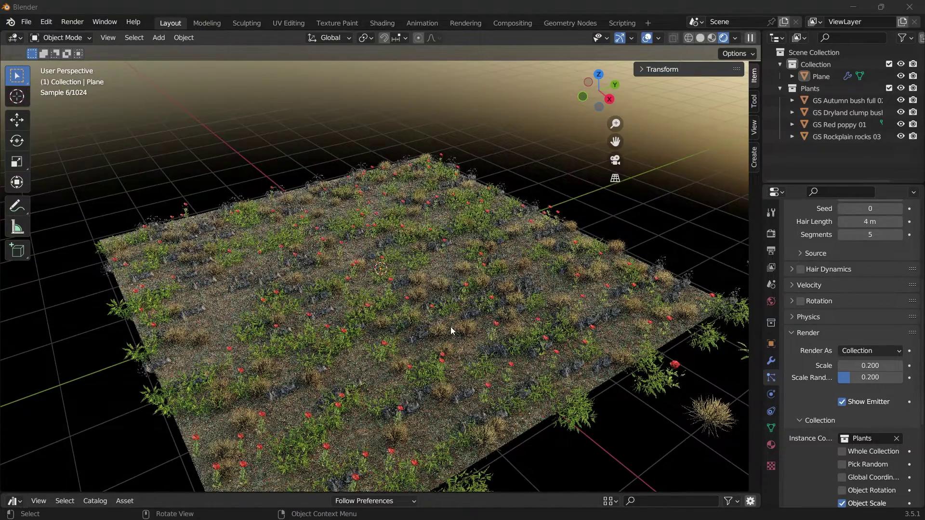
- Rotate GS Red poppy 01's origin about -134° using Affect Only Origins, then deselect it
click(676, 365)
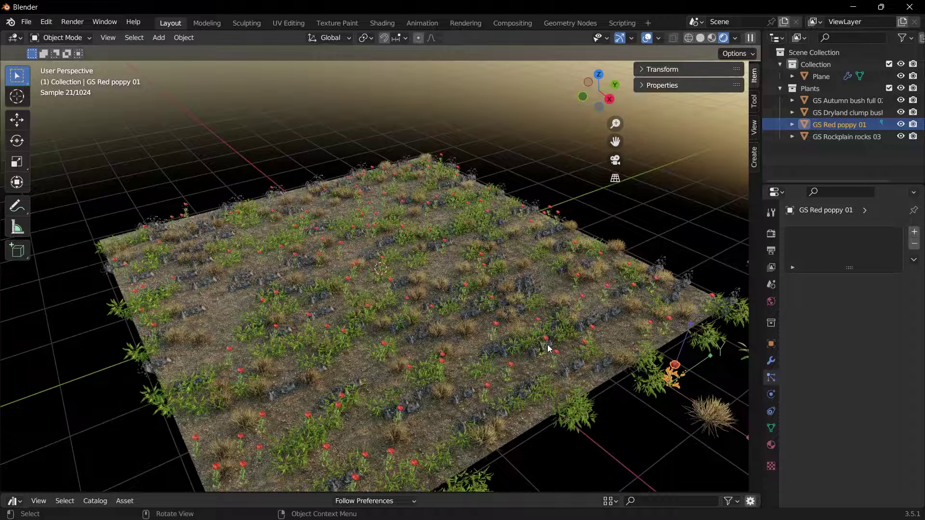
click(753, 53)
click(732, 90)
key(r)
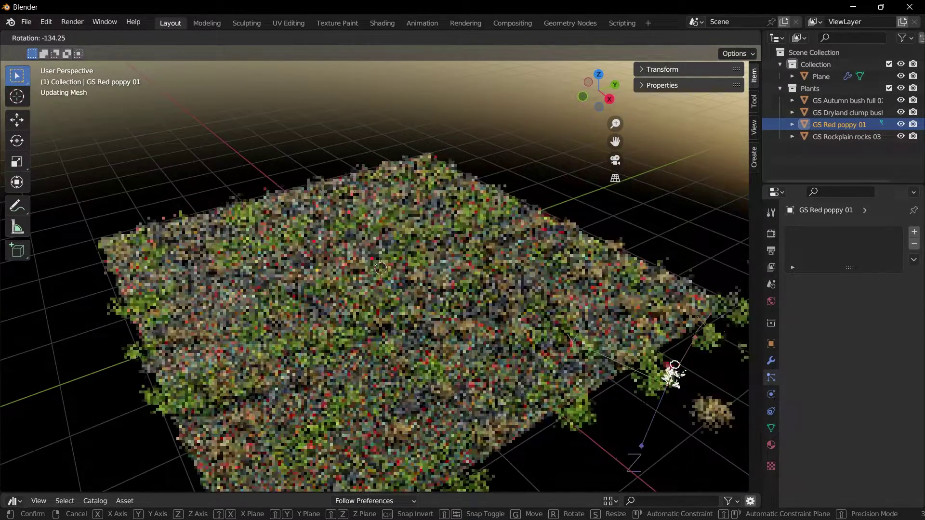
click(638, 385)
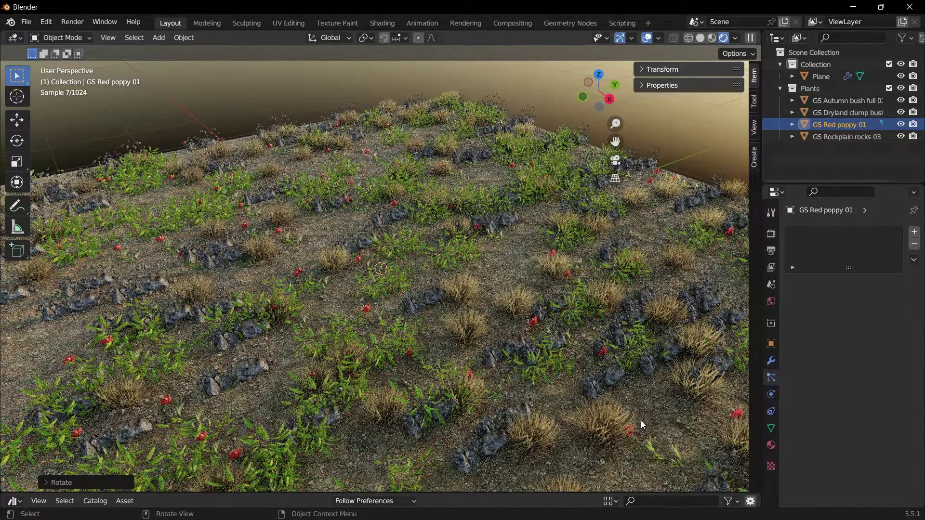
scroll(642, 413, down, 5)
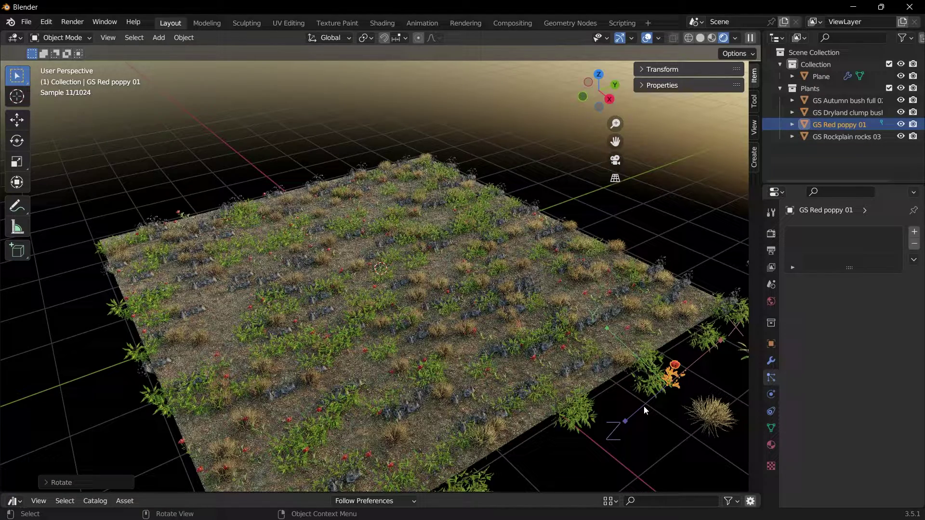
click(204, 163)
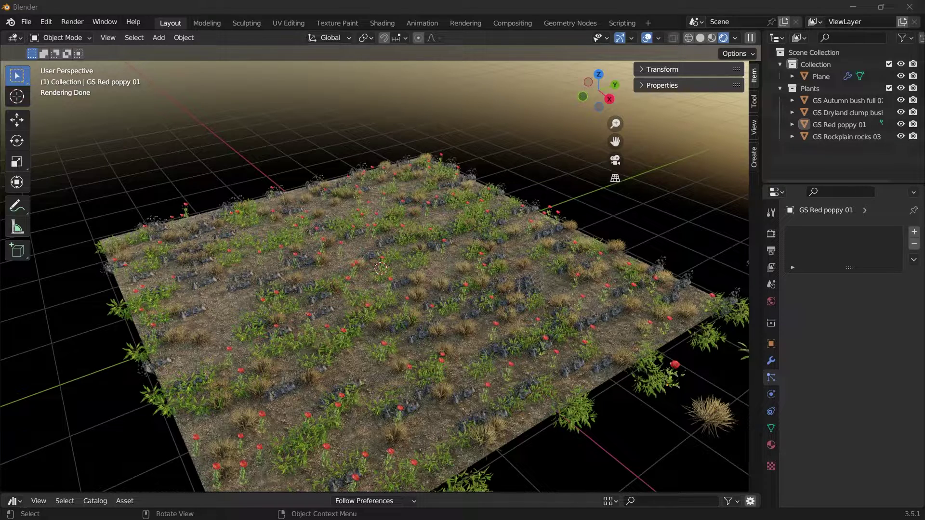
- Add a mesh cube onto the field
click(324, 154)
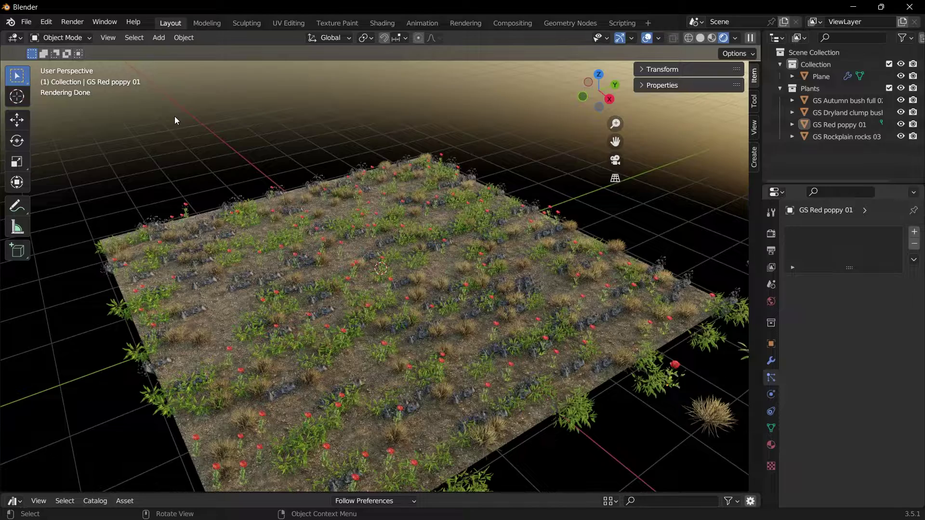
key(shift+a)
mouse_move(236, 144)
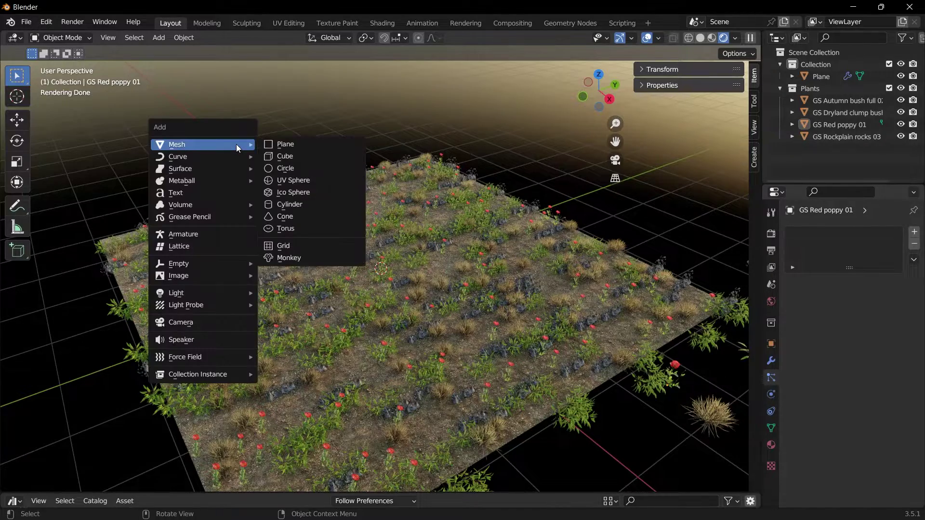
click(303, 157)
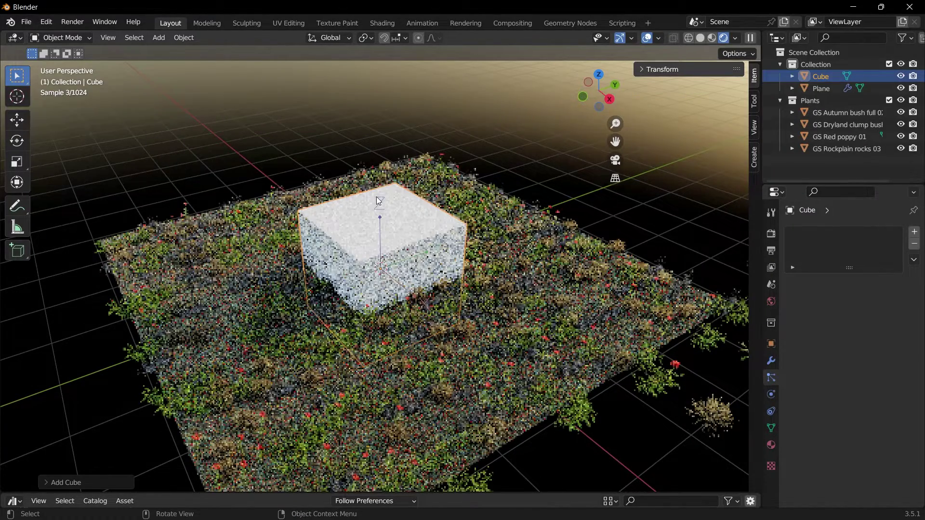
- Turn off Affect Only Origins and give the cube the shared plant particle system
key(alt+a)
click(736, 53)
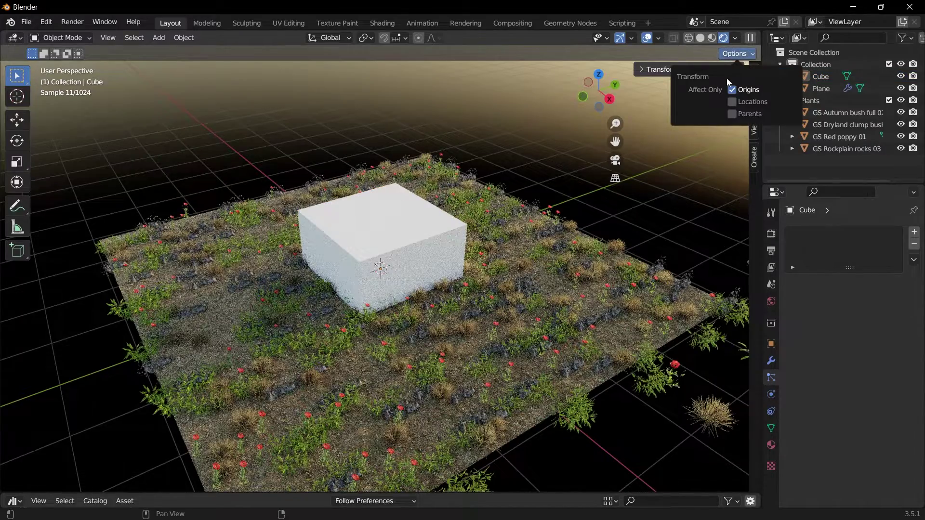
click(458, 227)
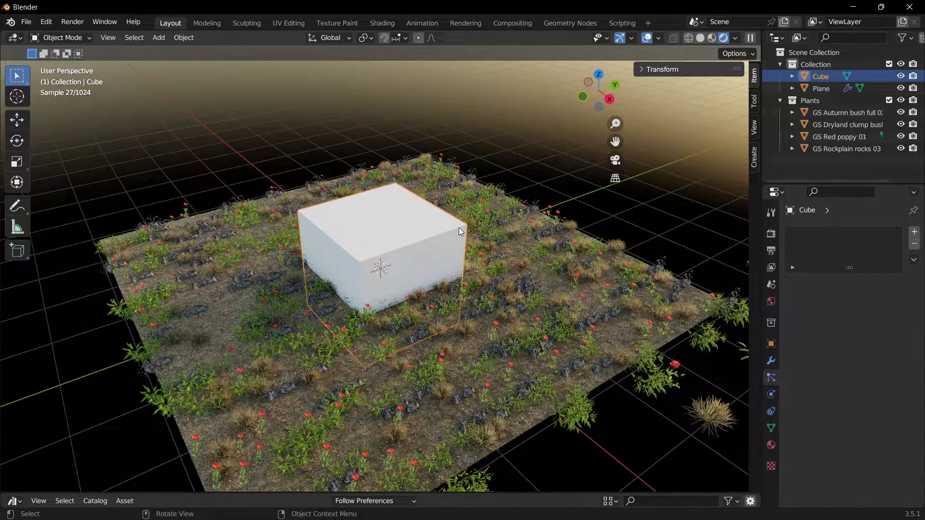
click(913, 231)
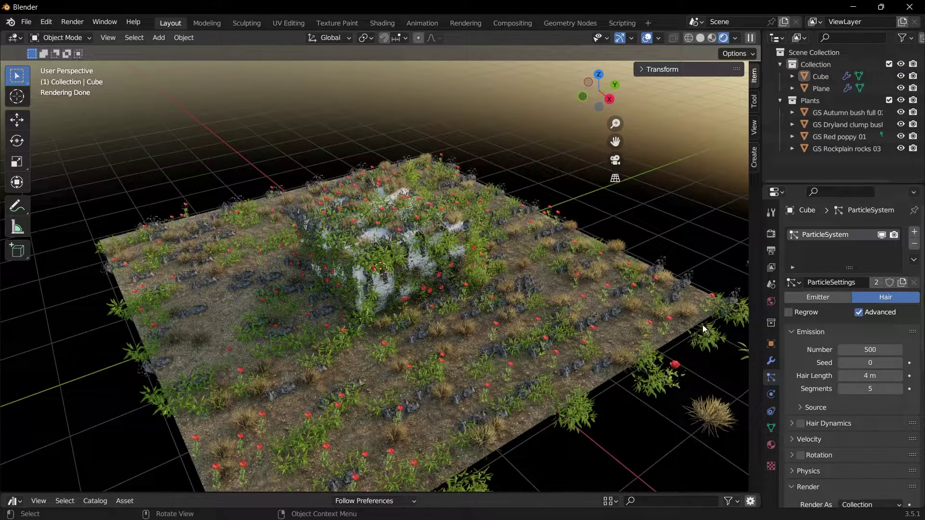
- Add a second cube, discarding a stray plane, and apply the GS Ground 09 material to it
key(shift+a)
click(452, 246)
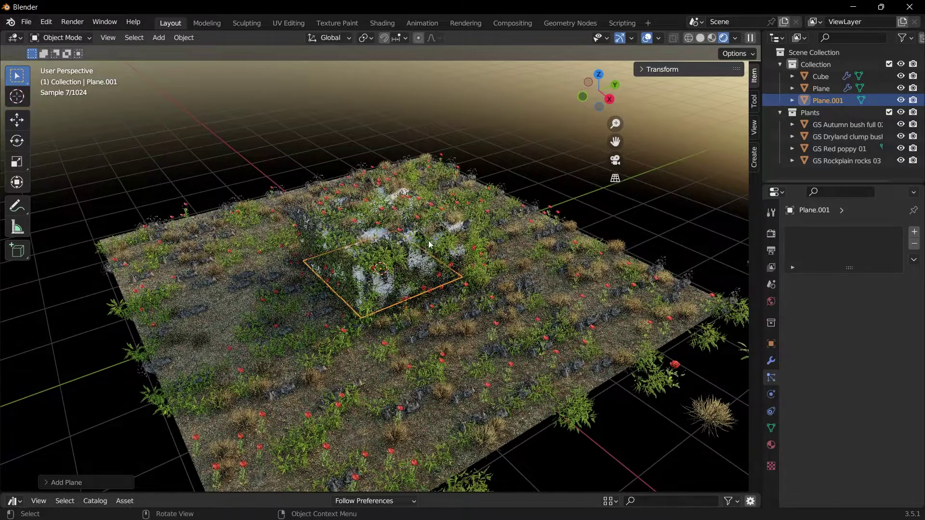
key(Delete)
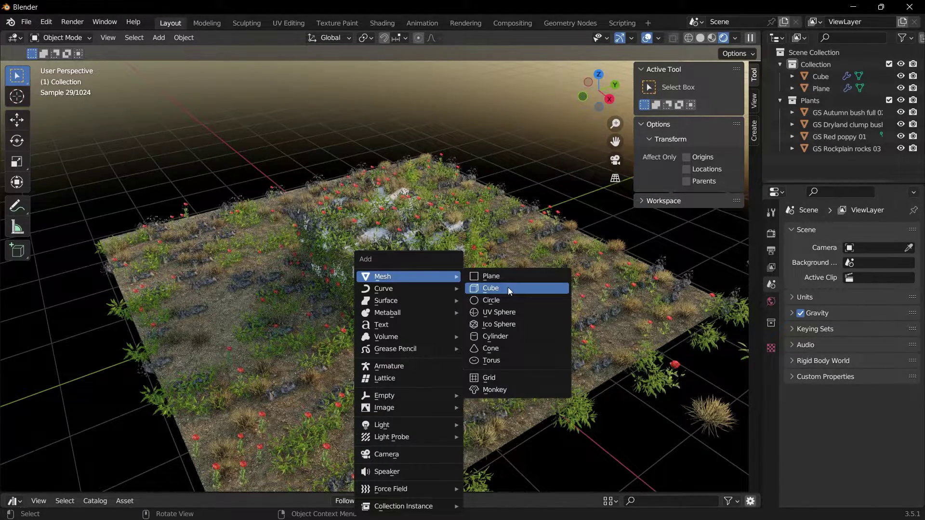
click(508, 287)
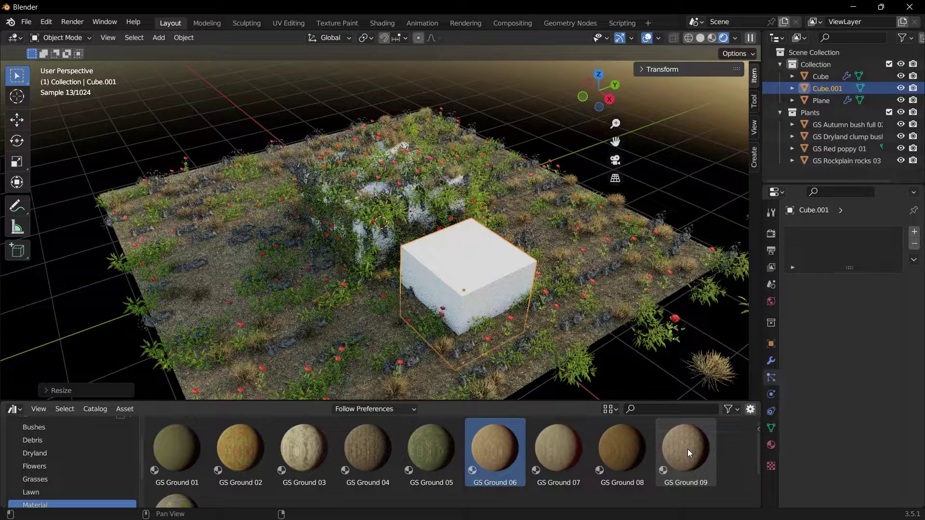
drag(687, 449, 467, 289)
drag(469, 404, 470, 429)
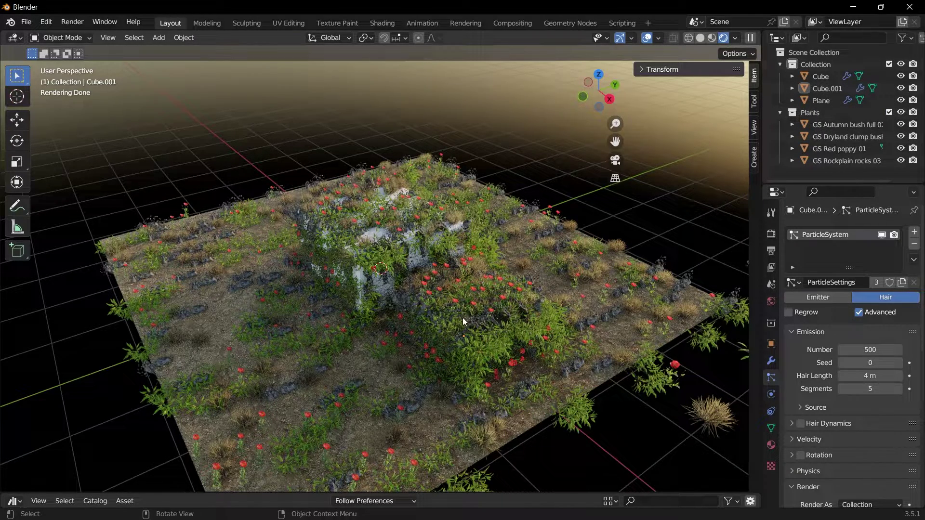
scroll(189, 138, up, 3)
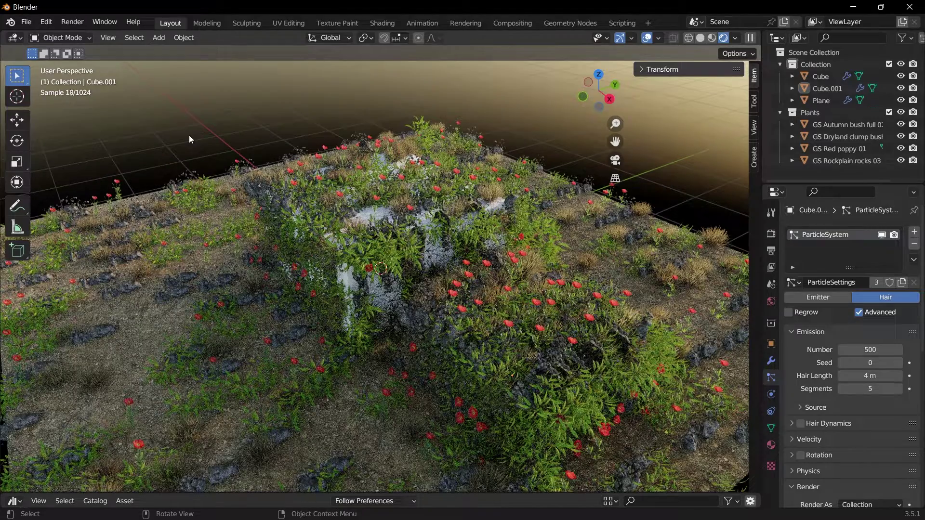